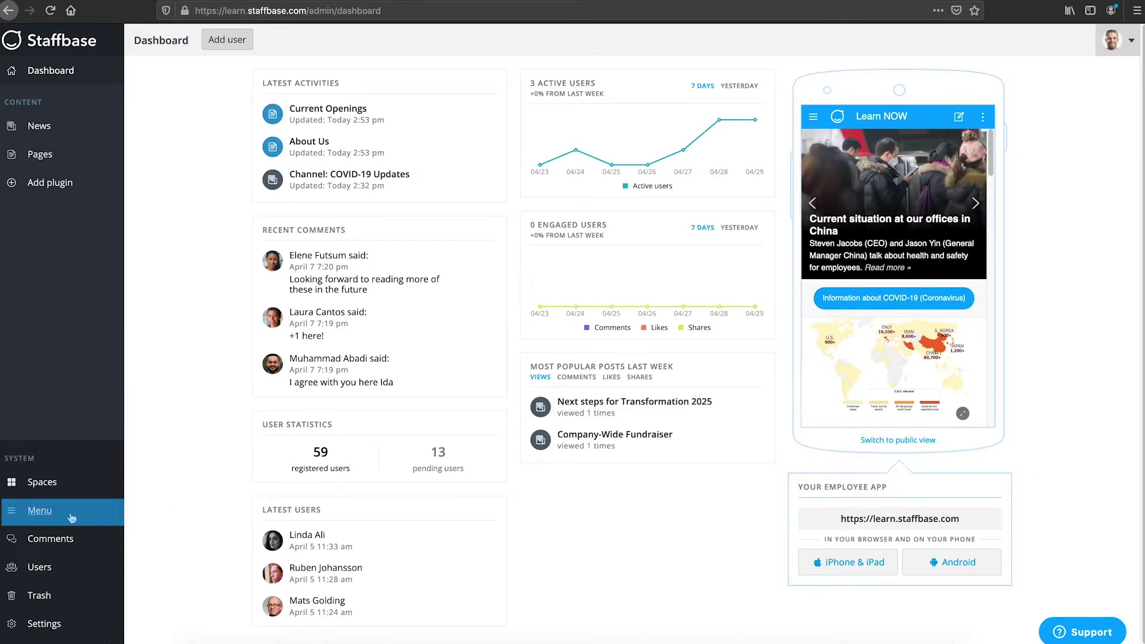
# Move Company News below Corona Virus Info and start a new folder named General Info.
pyautogui.click(51, 514)
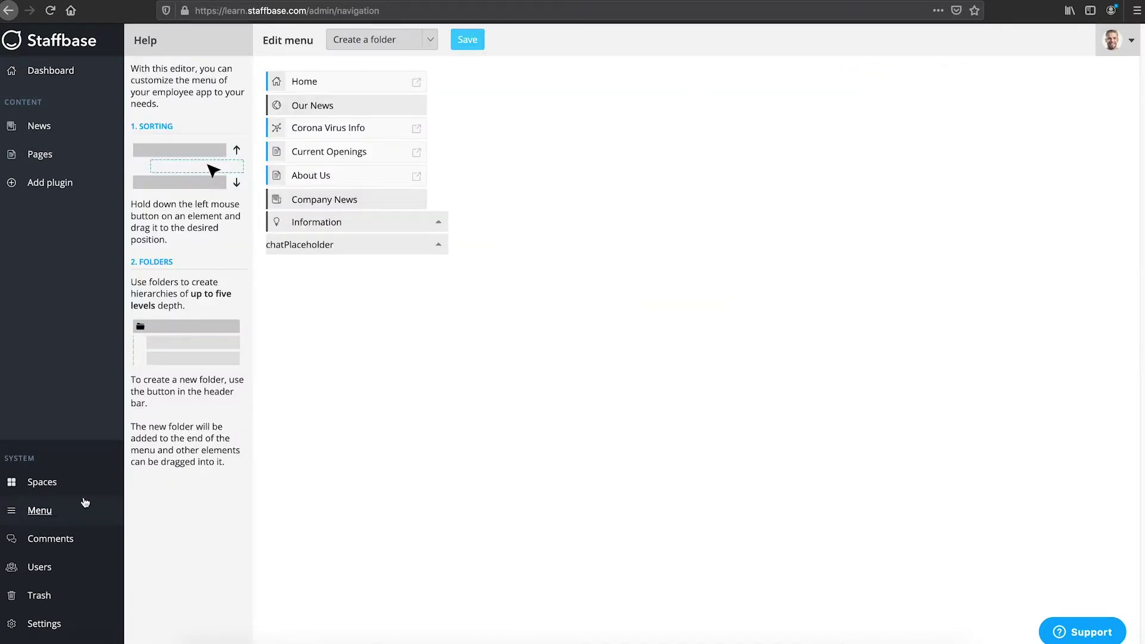
pyautogui.moveTo(368, 206); pyautogui.dragTo(333, 146)
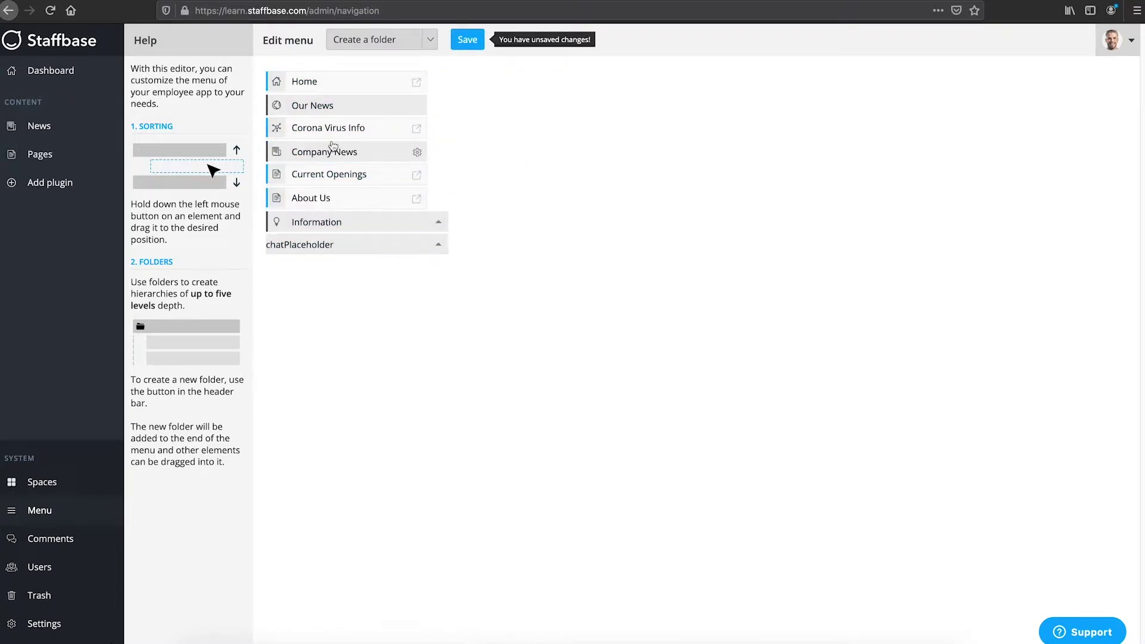
pyautogui.click(383, 46)
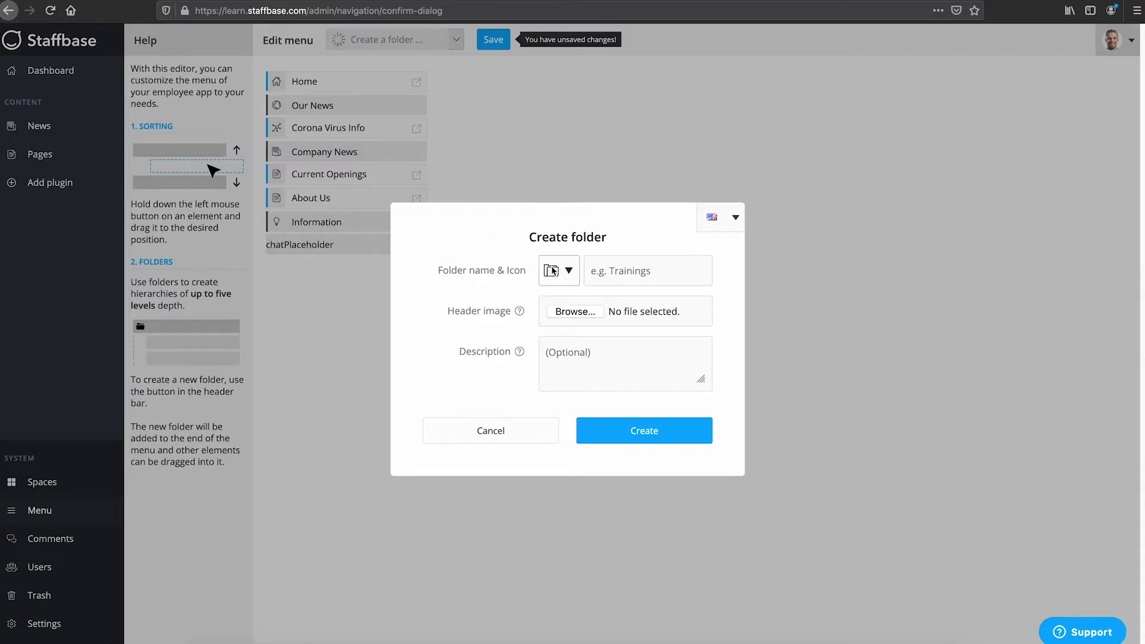
pyautogui.click(553, 272)
pyautogui.click(554, 271)
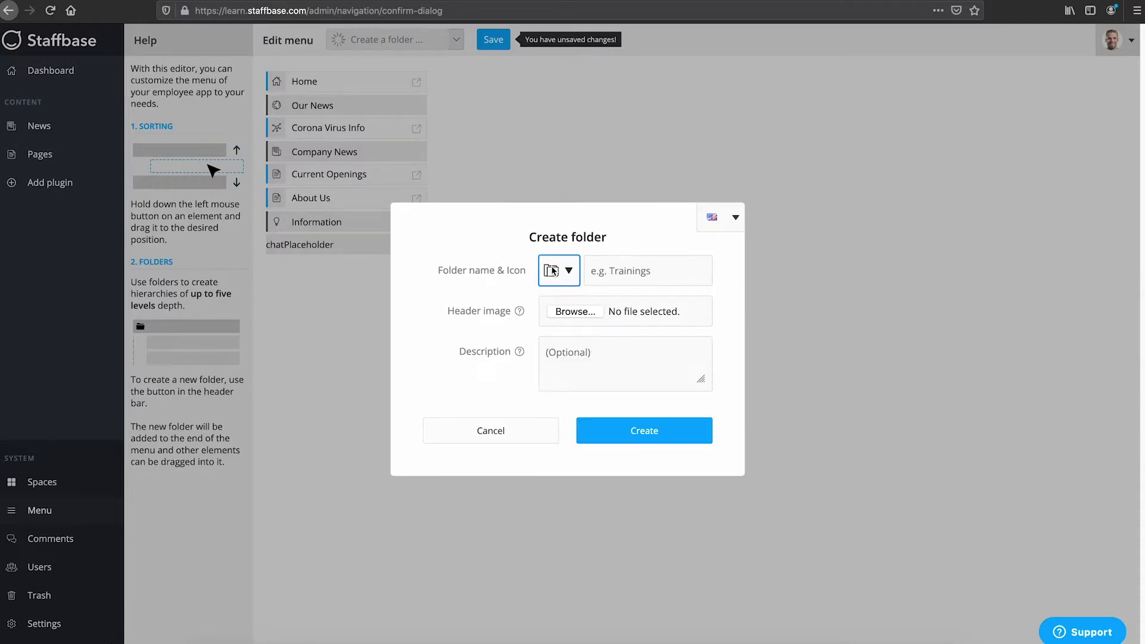
pyautogui.click(596, 269)
pyautogui.write('General Info')
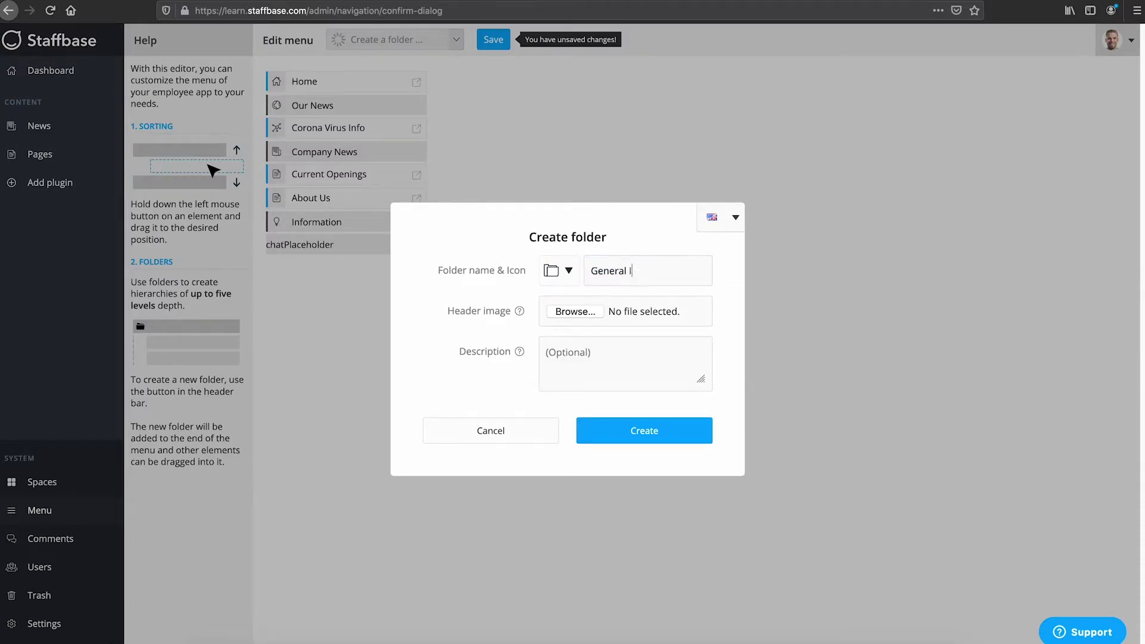
# Give the folder staffbase_logo.png as header image and paste in its description.
pyautogui.click(597, 315)
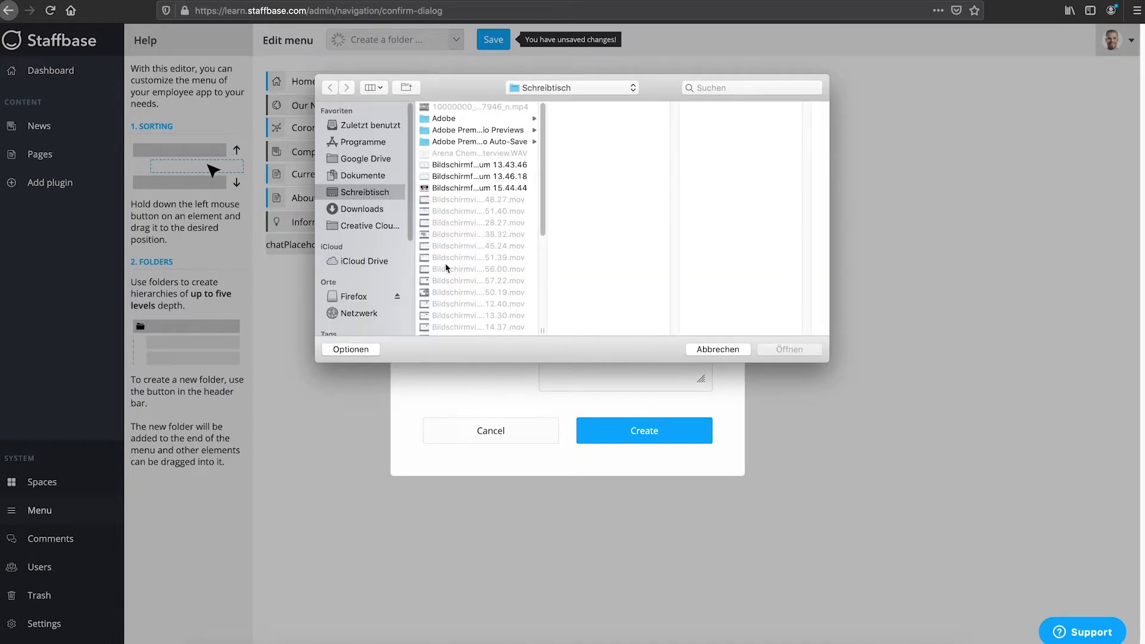
pyautogui.click(357, 159)
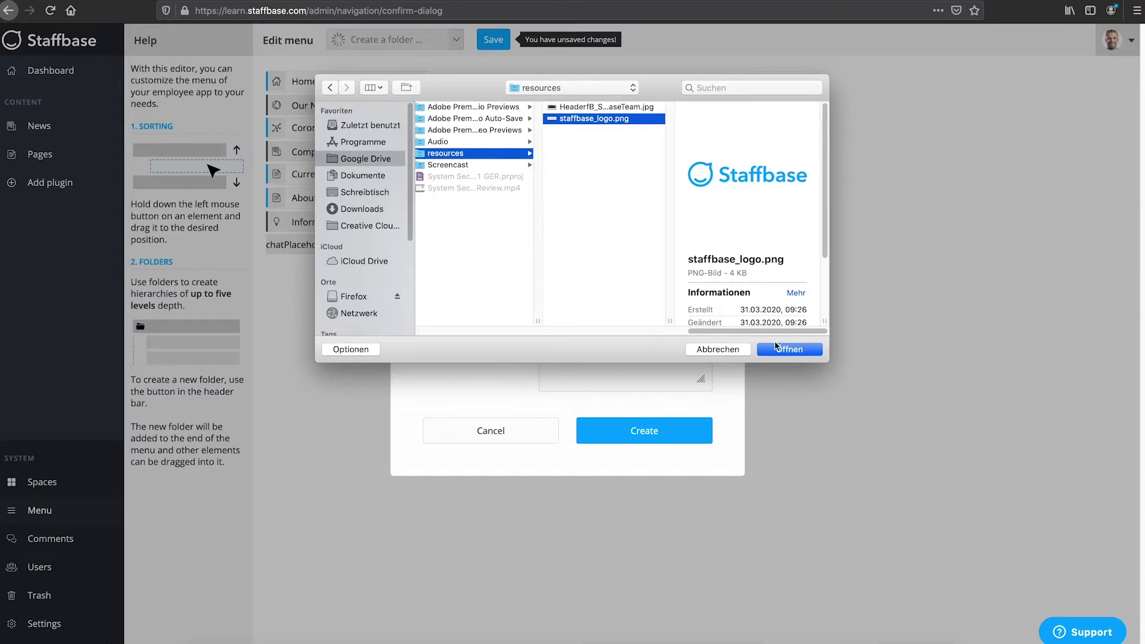
pyautogui.click(778, 350)
pyautogui.click(599, 406)
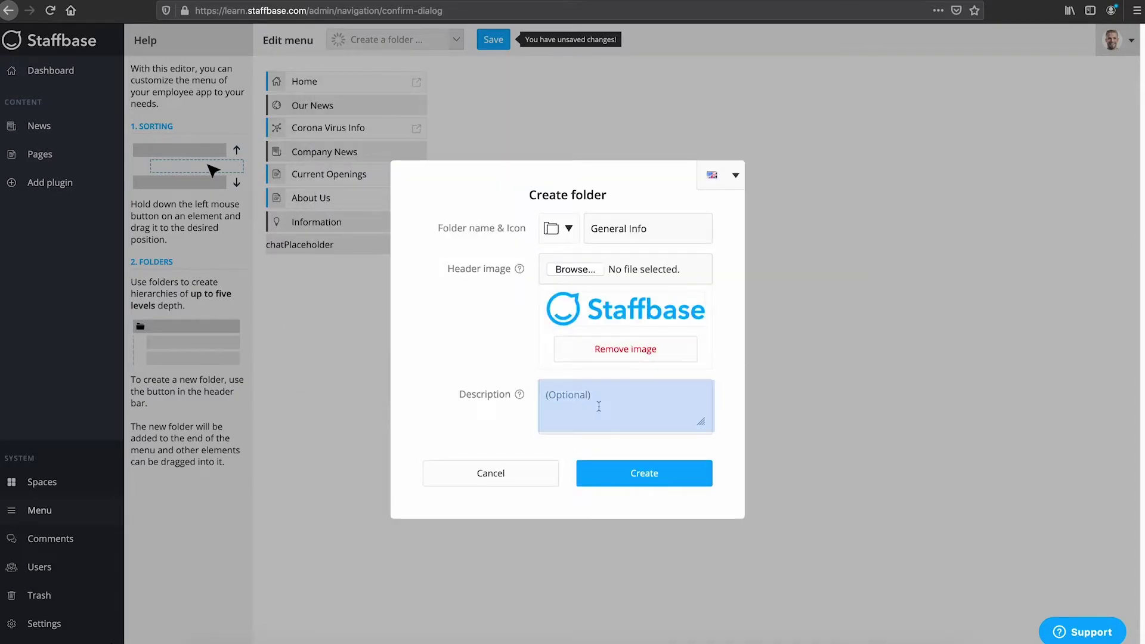
pyautogui.write('Staffbase is the leading mobile employee relationship platform for large or decentralized organizations.')
pyautogui.scroll(2, 599, 406)
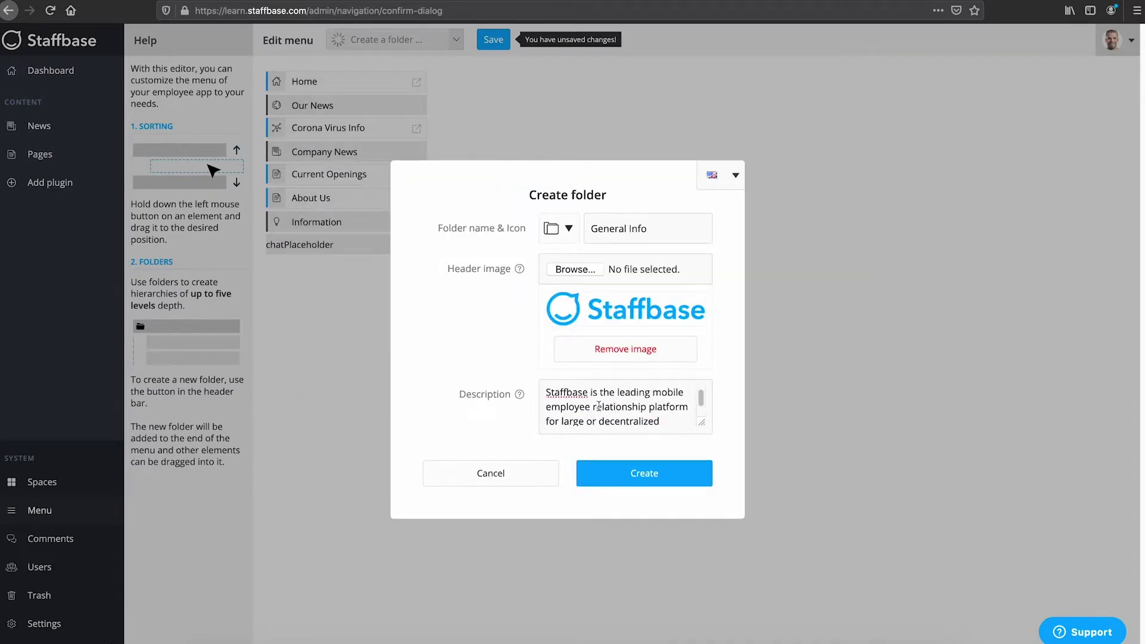
# Create General Info, place it below Corona Virus Info, nest Current Openings inside, and save the menu.
pyautogui.click(638, 468)
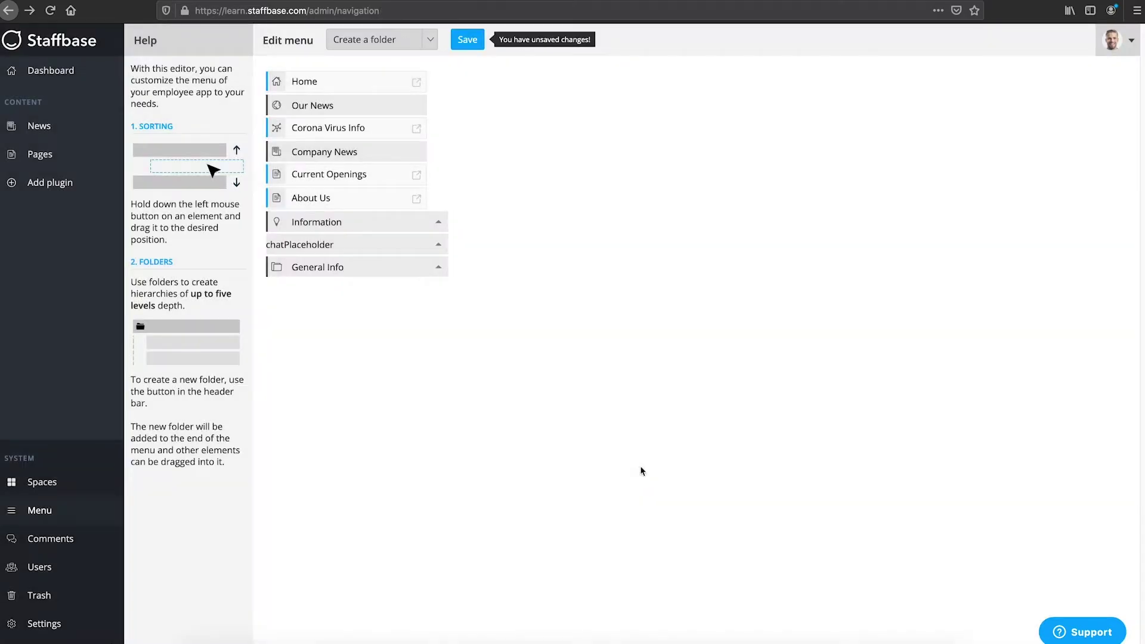
pyautogui.moveTo(355, 268); pyautogui.dragTo(326, 134)
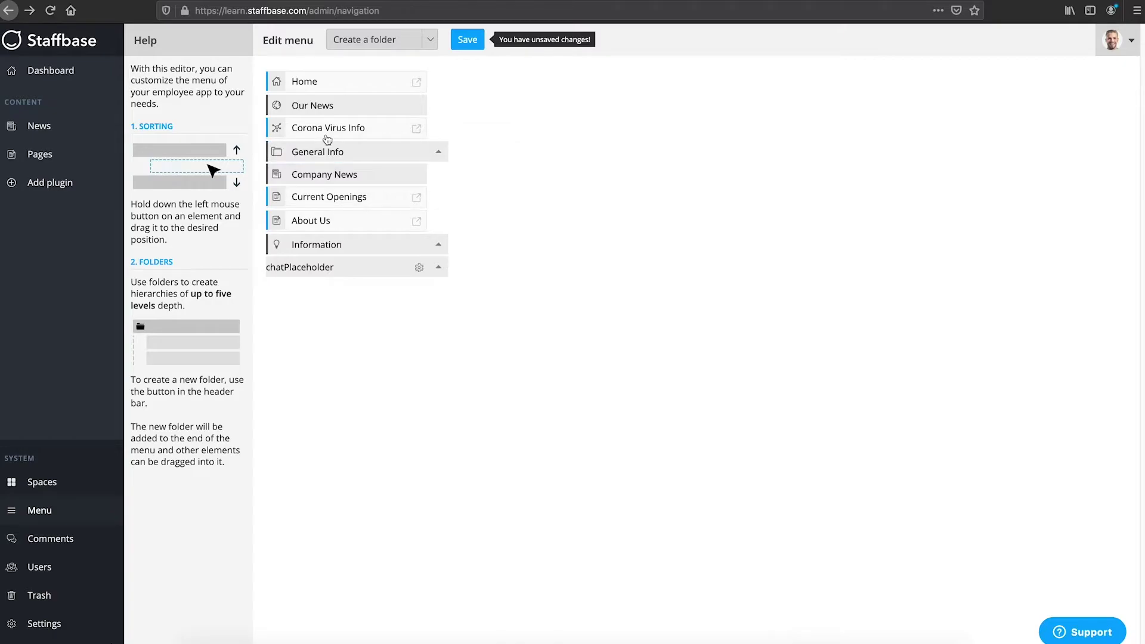
pyautogui.moveTo(339, 198); pyautogui.dragTo(351, 171)
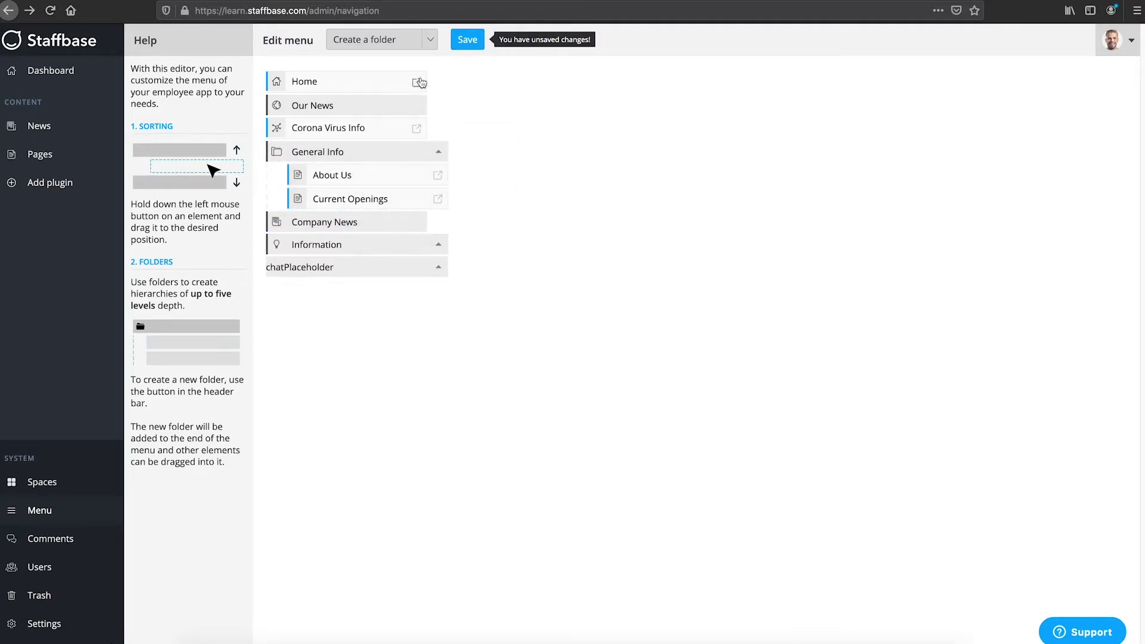
pyautogui.click(467, 43)
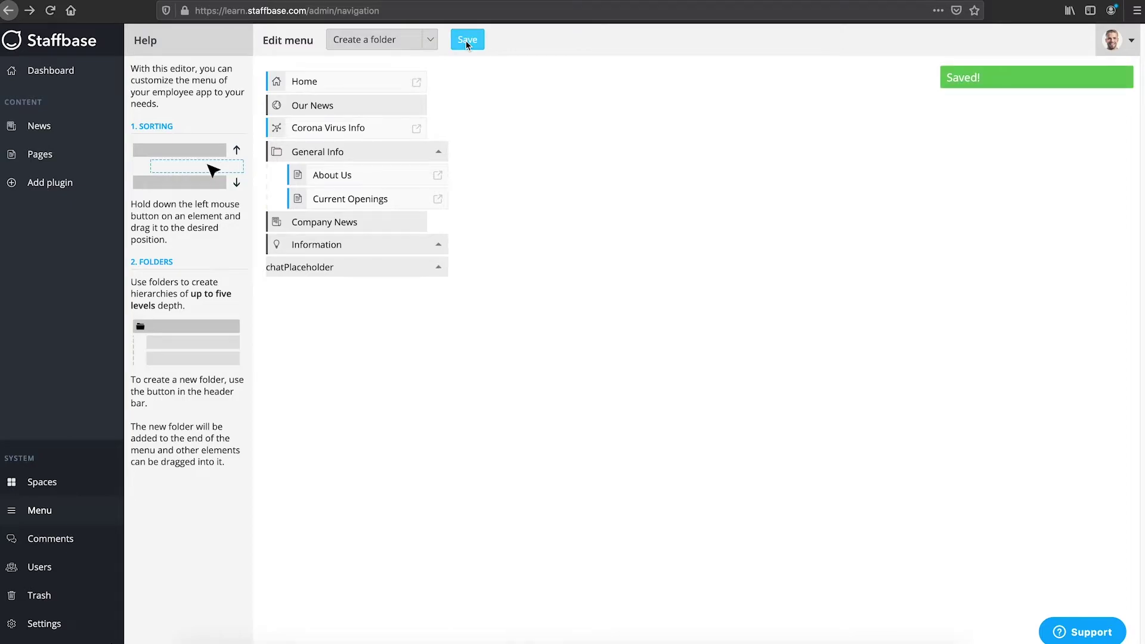
pyautogui.click(51, 159)
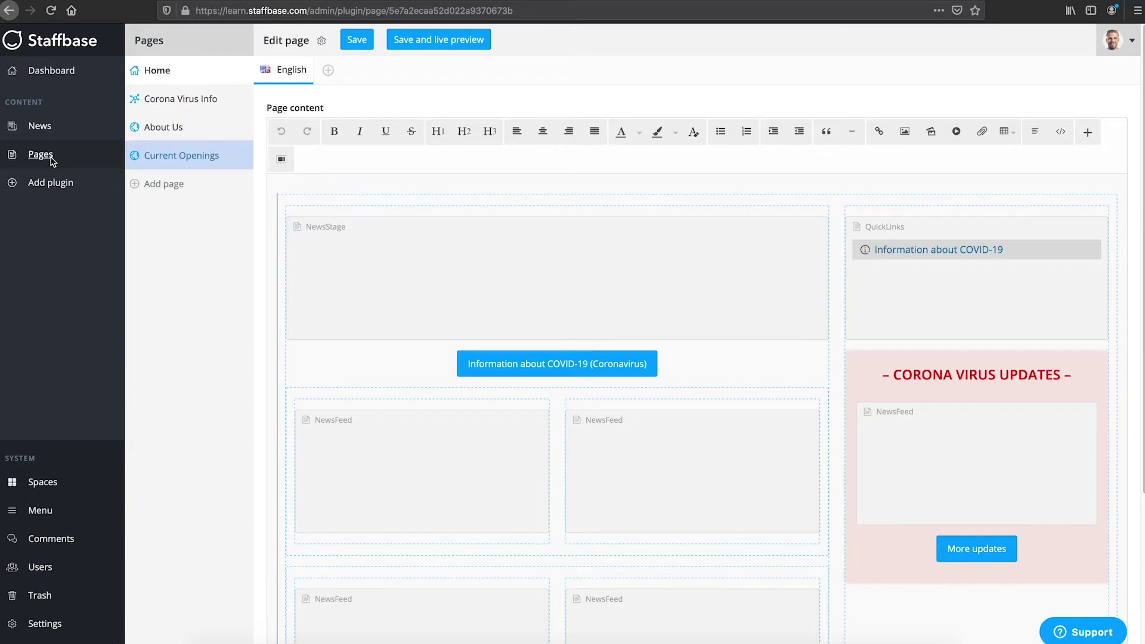
# Set the About Us page visible in the app for all users and save.
pyautogui.click(161, 127)
pyautogui.click(321, 41)
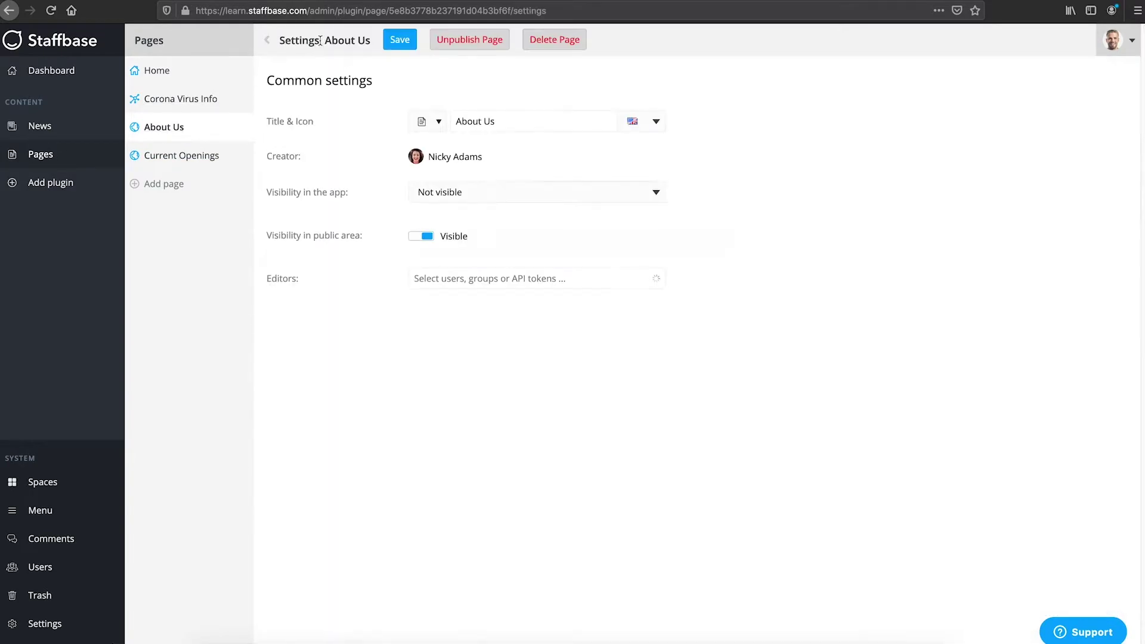
pyautogui.click(491, 196)
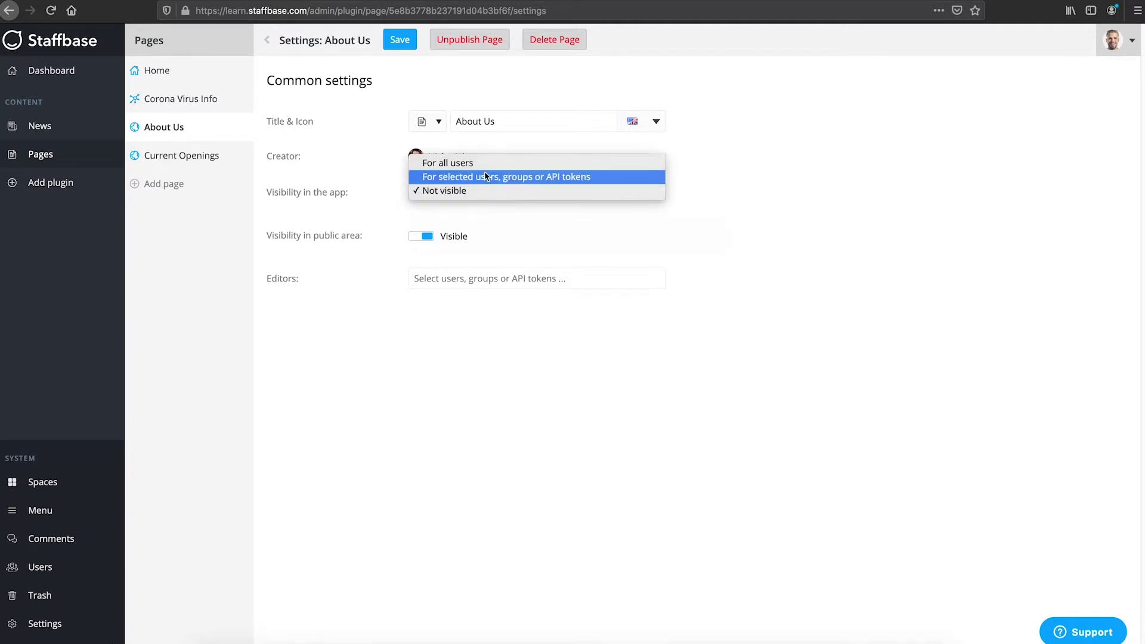
pyautogui.click(483, 159)
pyautogui.click(401, 41)
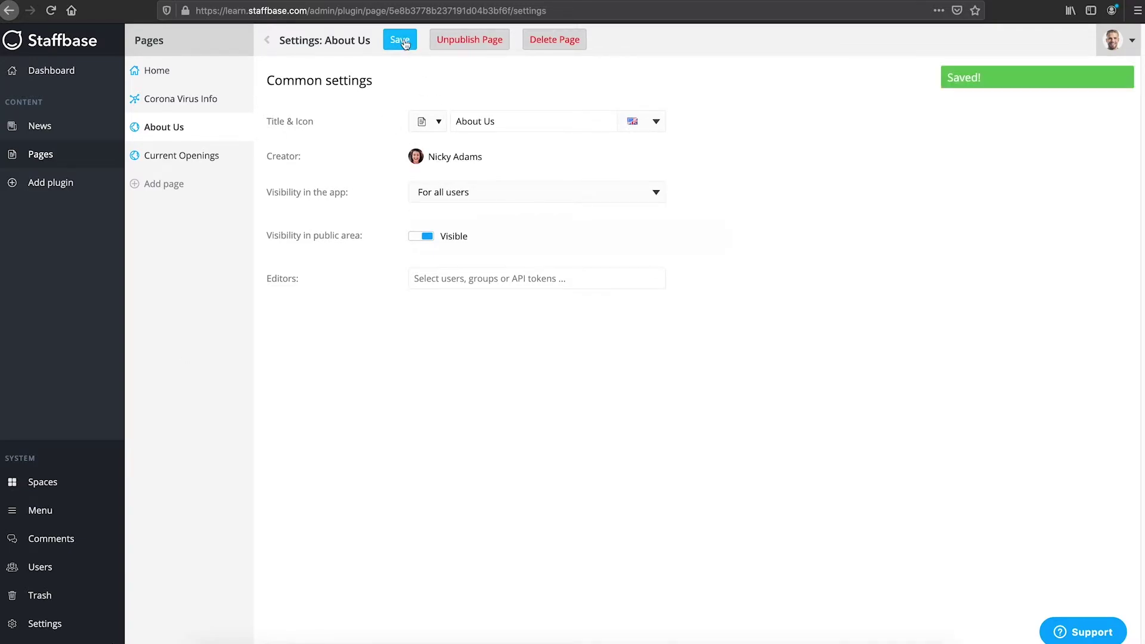
# Set the Current Openings page visible in the app for all users and save.
pyautogui.click(166, 157)
pyautogui.click(321, 40)
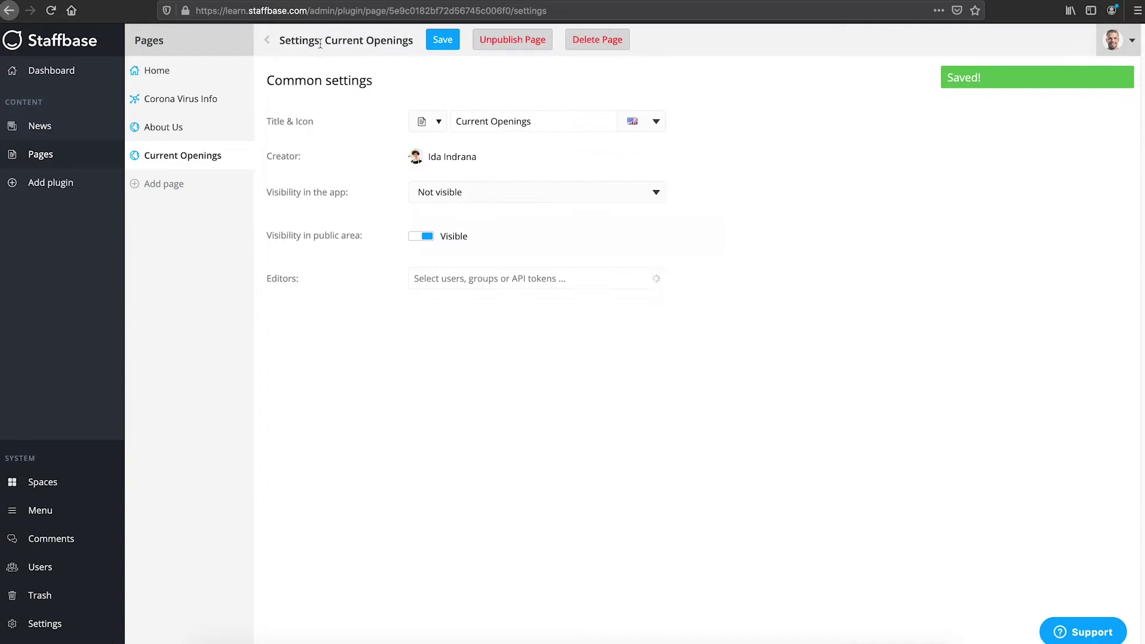
pyautogui.click(491, 192)
pyautogui.click(461, 161)
pyautogui.click(443, 42)
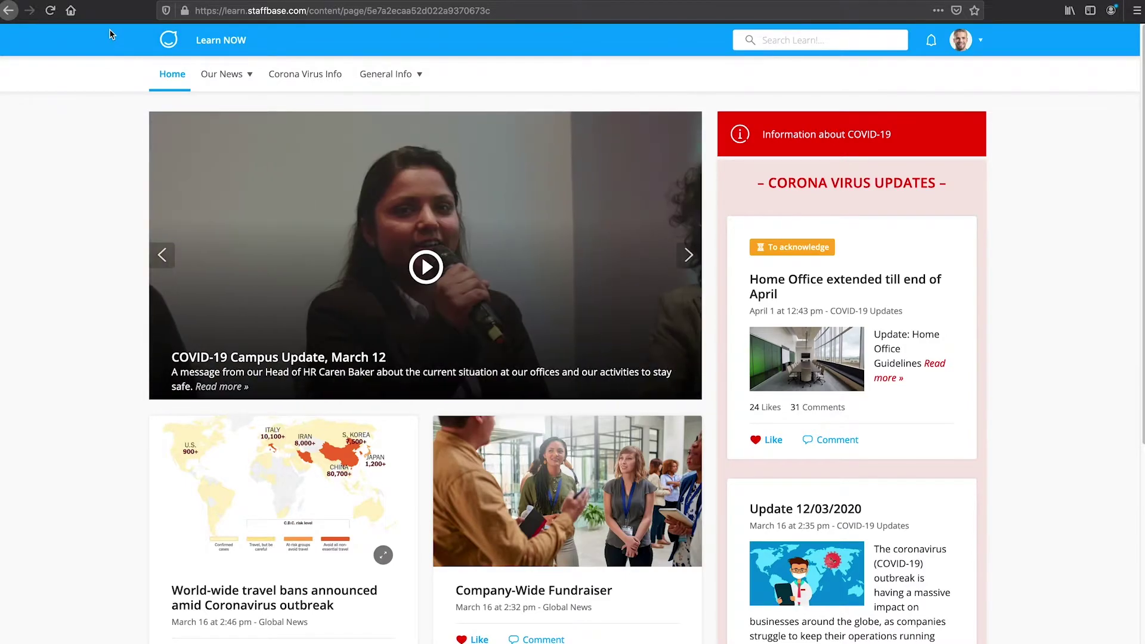
# View the General Info folder in the employee app and open its Current Openings page.
pyautogui.click(388, 77)
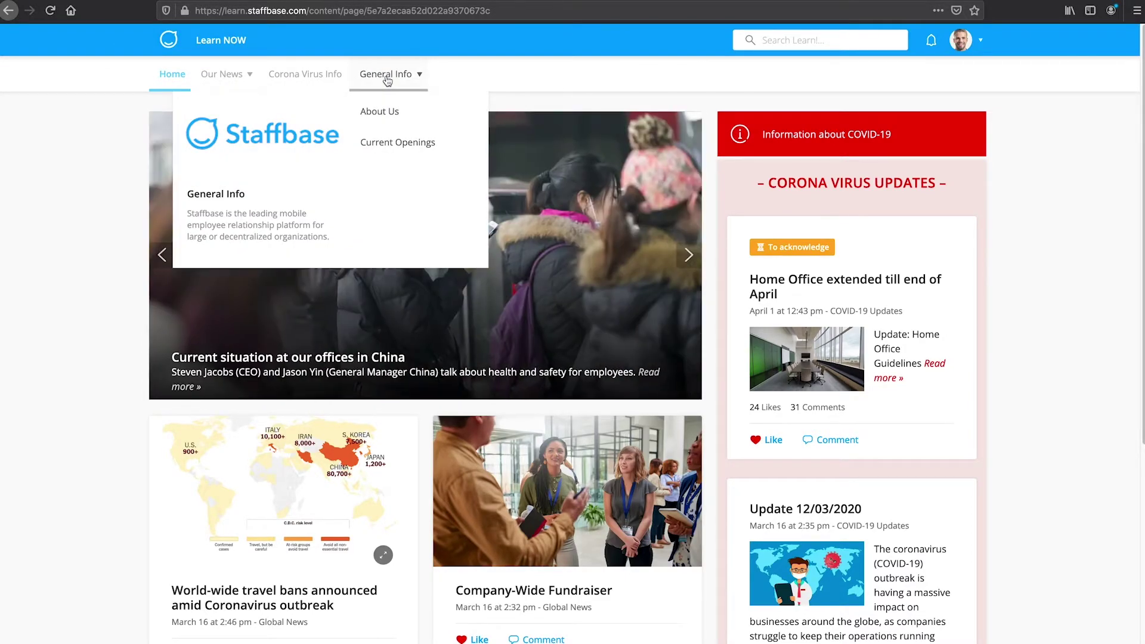
pyautogui.click(388, 80)
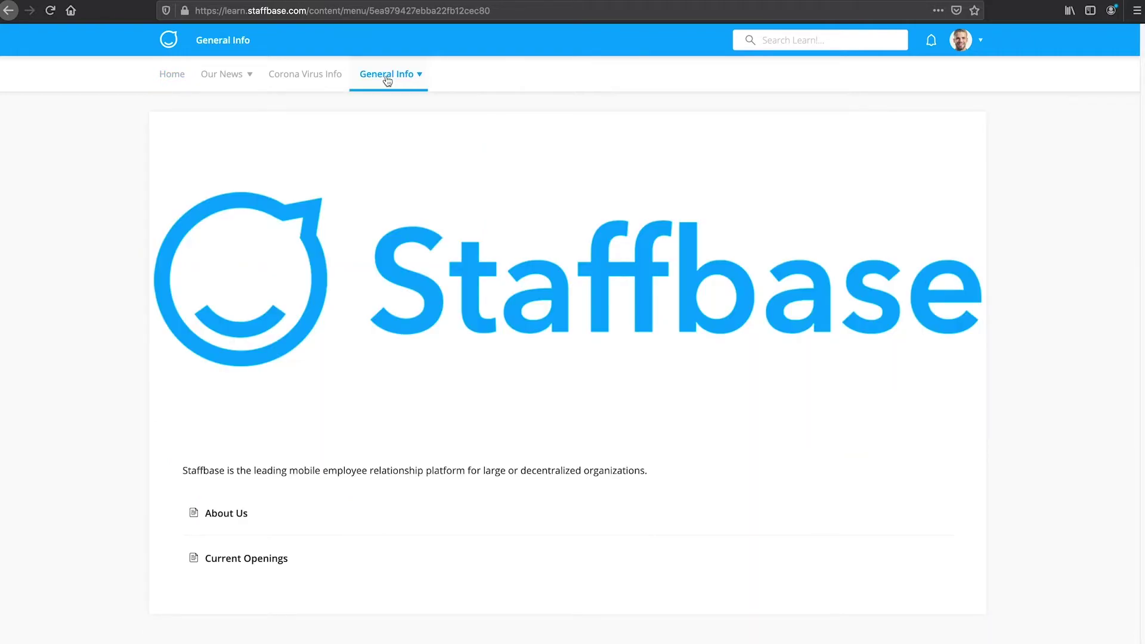
pyautogui.click(232, 557)
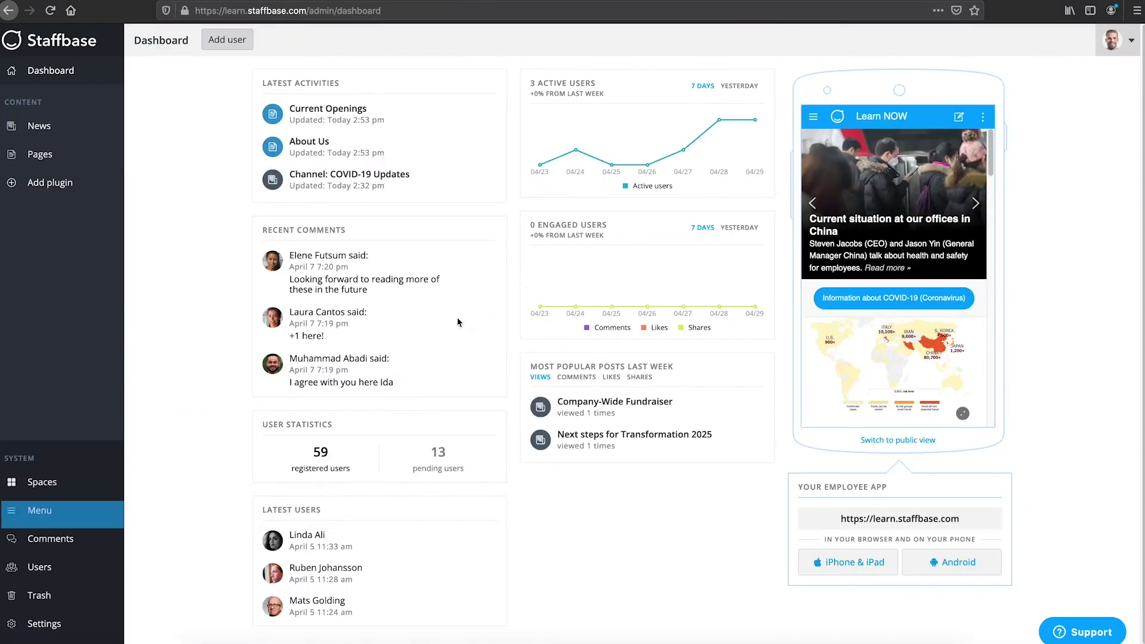
# Start a new news page in the menu editor with the thumbs-up icon.
pyautogui.click(30, 513)
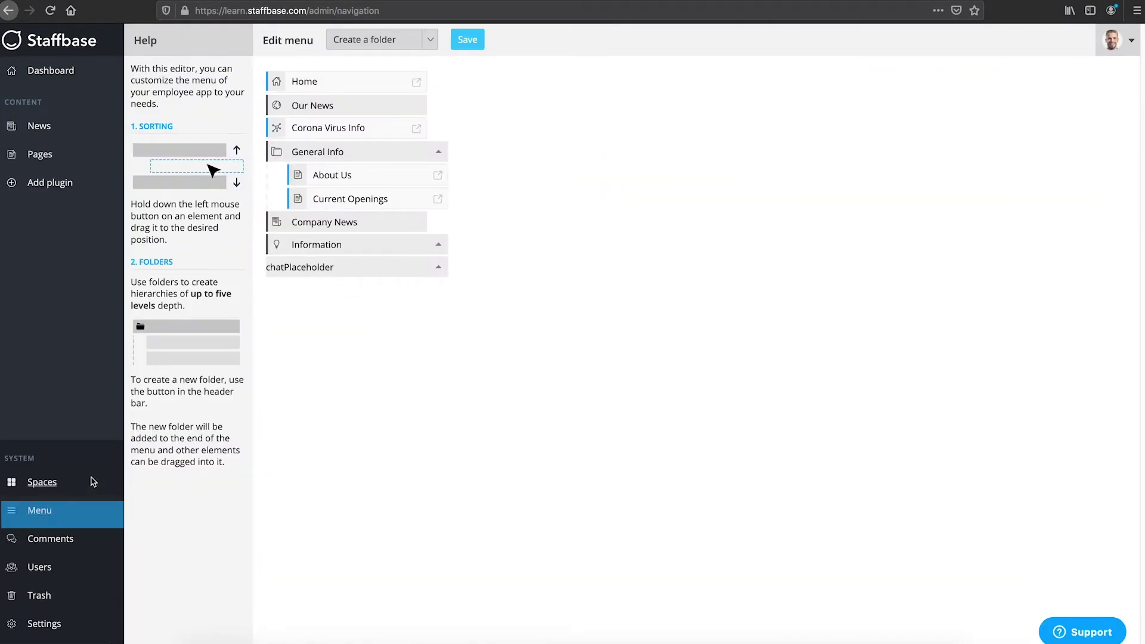
pyautogui.click(430, 40)
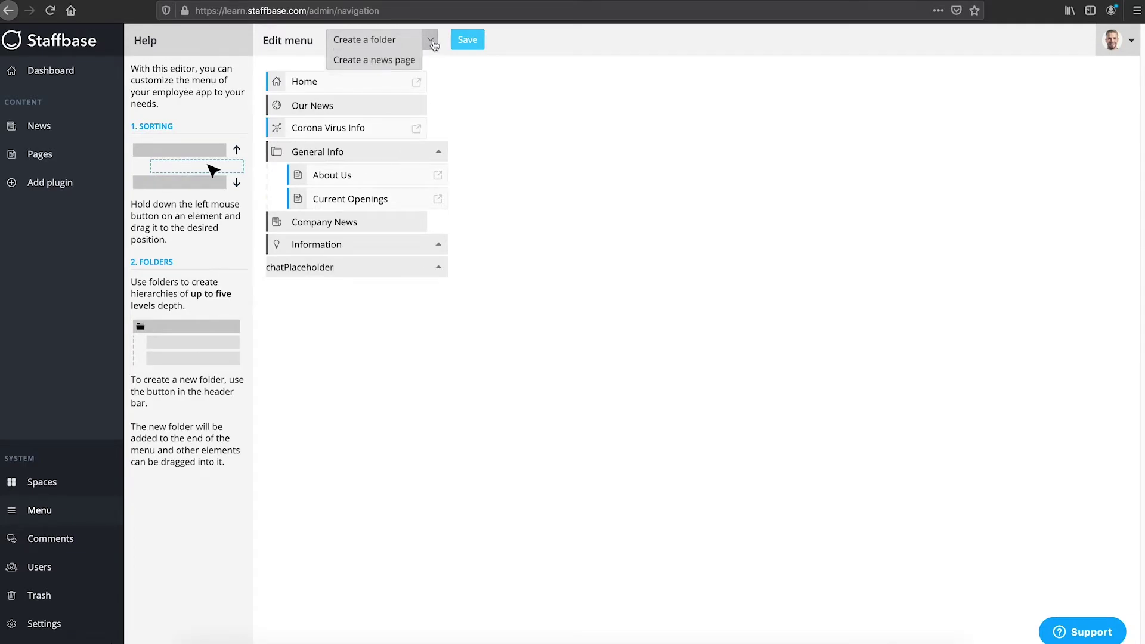
pyautogui.click(417, 60)
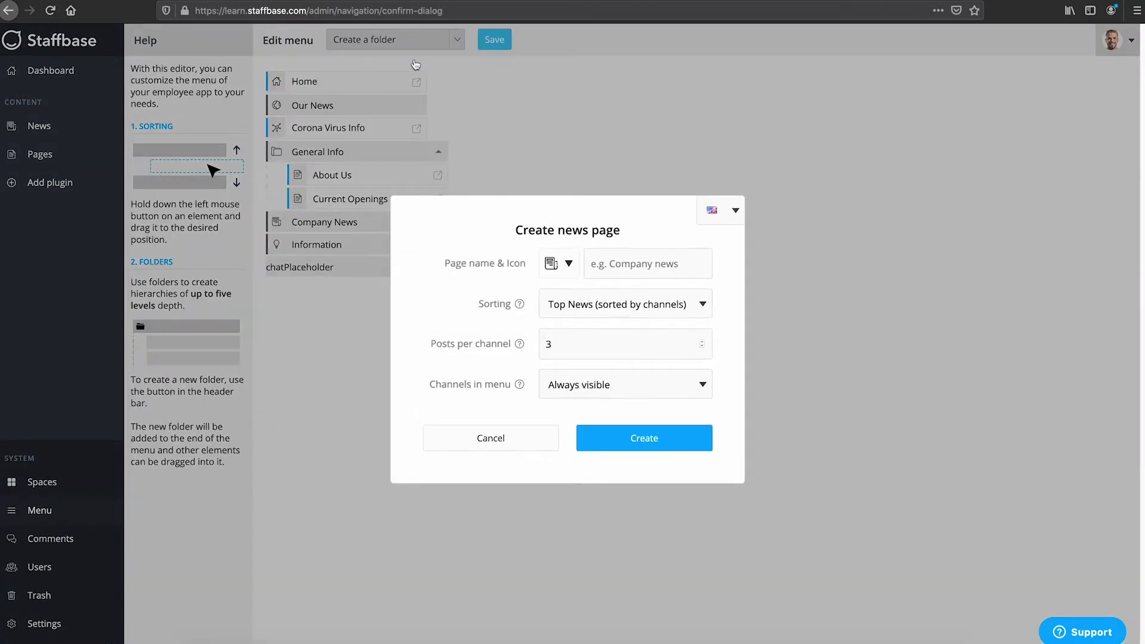
pyautogui.click(549, 272)
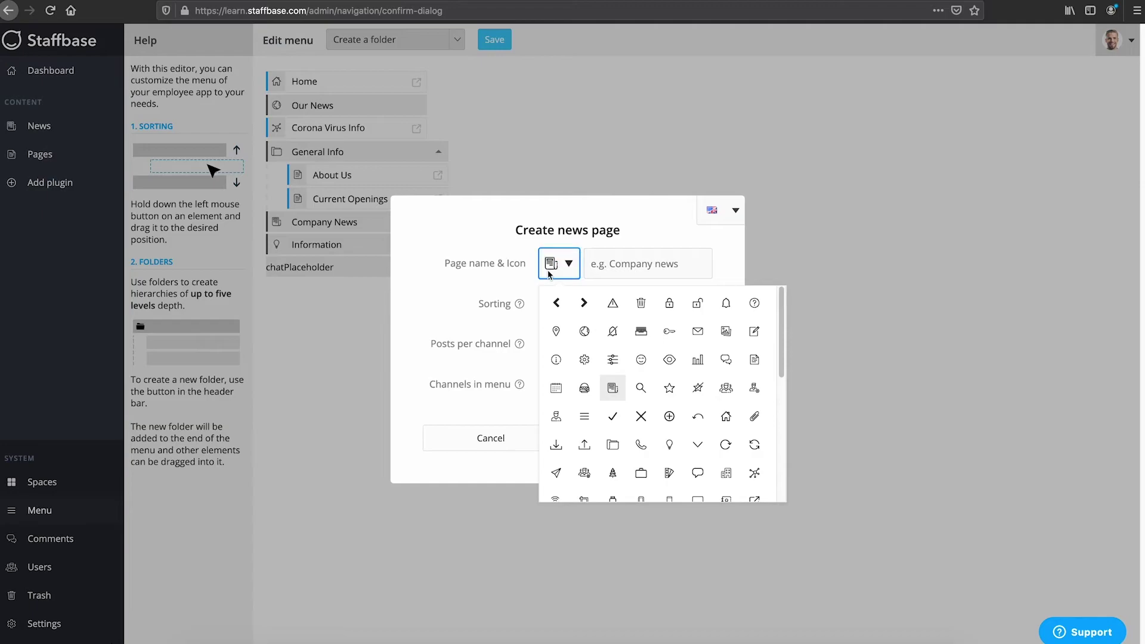
pyautogui.scroll(-5, 669, 436)
pyautogui.click(612, 398)
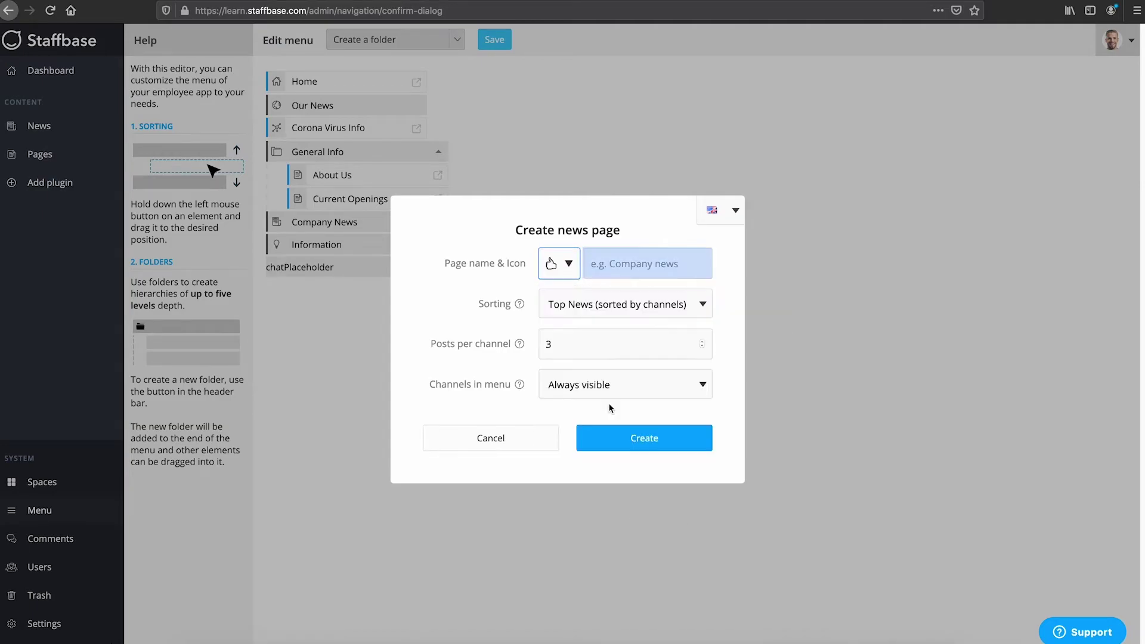
# Name it Good News, keeping Top News sorting and channels always visible.
pyautogui.click(620, 261)
pyautogui.write('Good News')
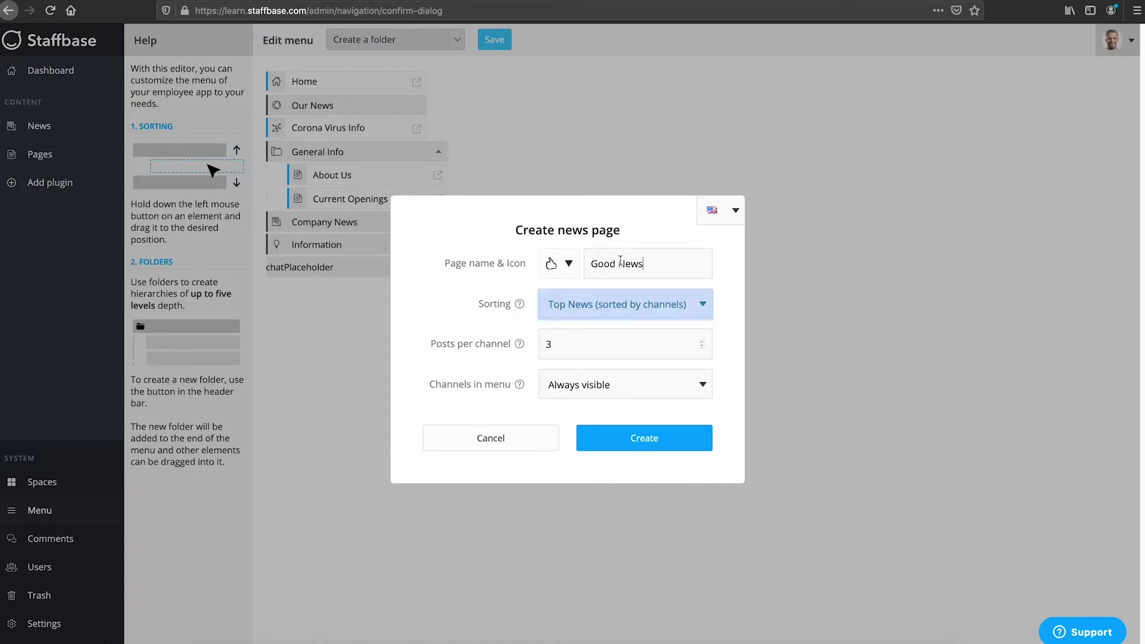
pyautogui.click(624, 304)
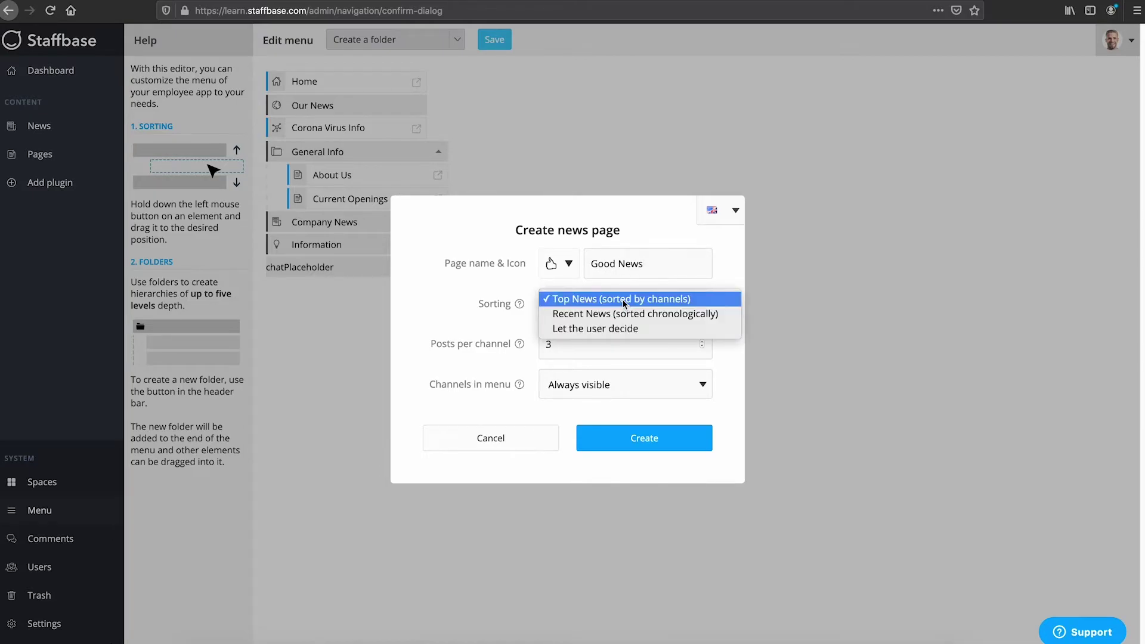
pyautogui.click(624, 300)
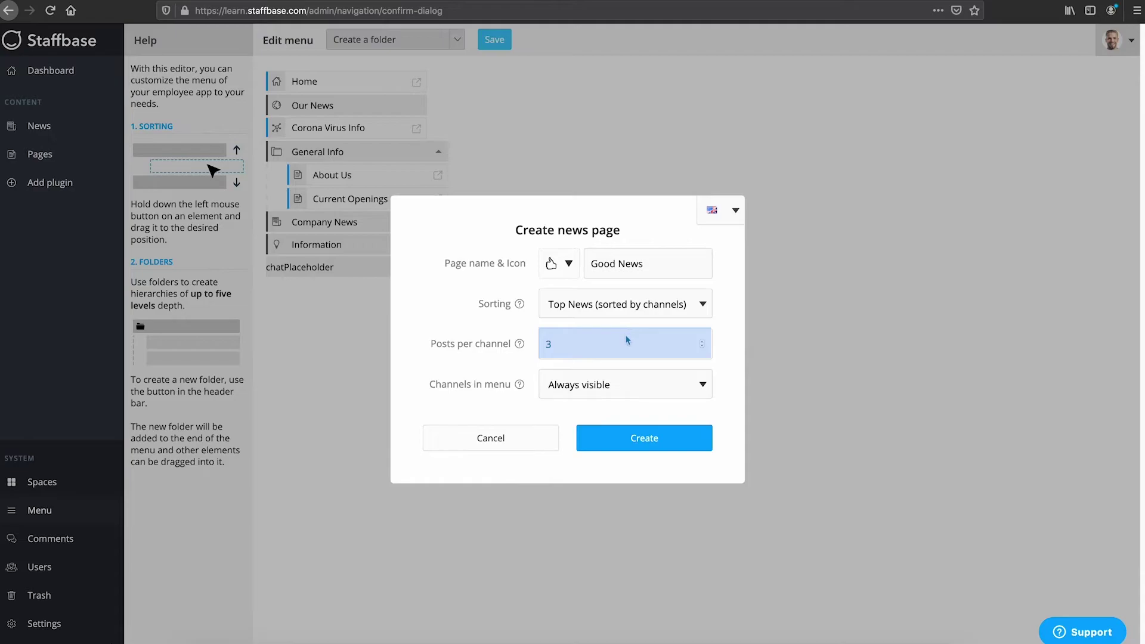
pyautogui.click(632, 380)
pyautogui.click(632, 381)
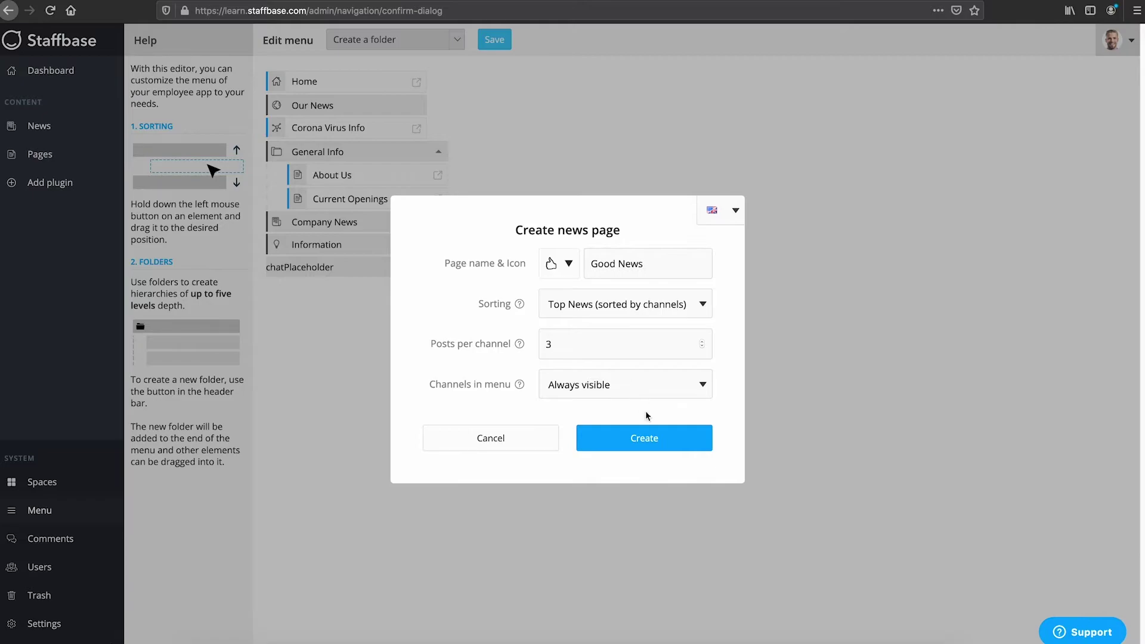
# Create Good News, move it just above chatPlaceholder, and save the menu.
pyautogui.click(653, 442)
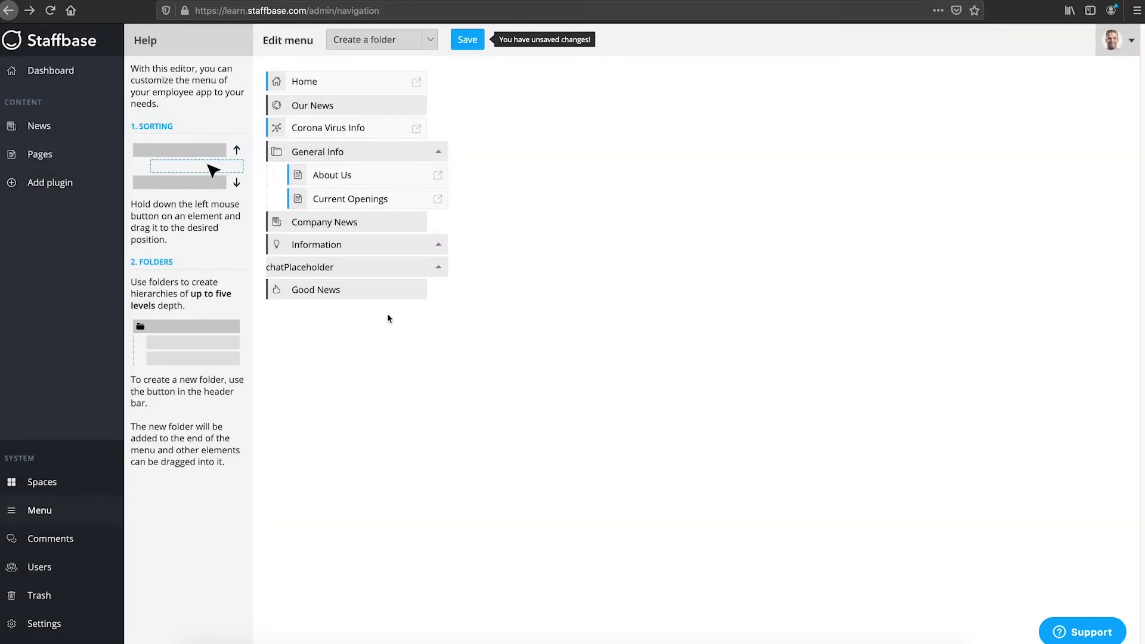
pyautogui.moveTo(370, 292); pyautogui.dragTo(360, 259)
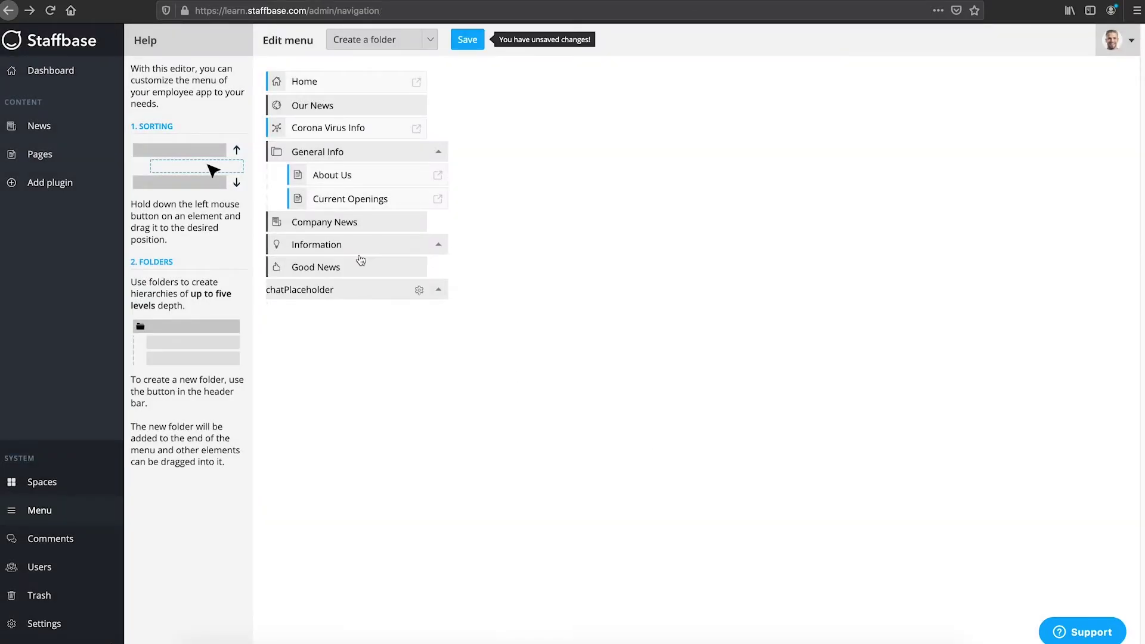
pyautogui.click(464, 40)
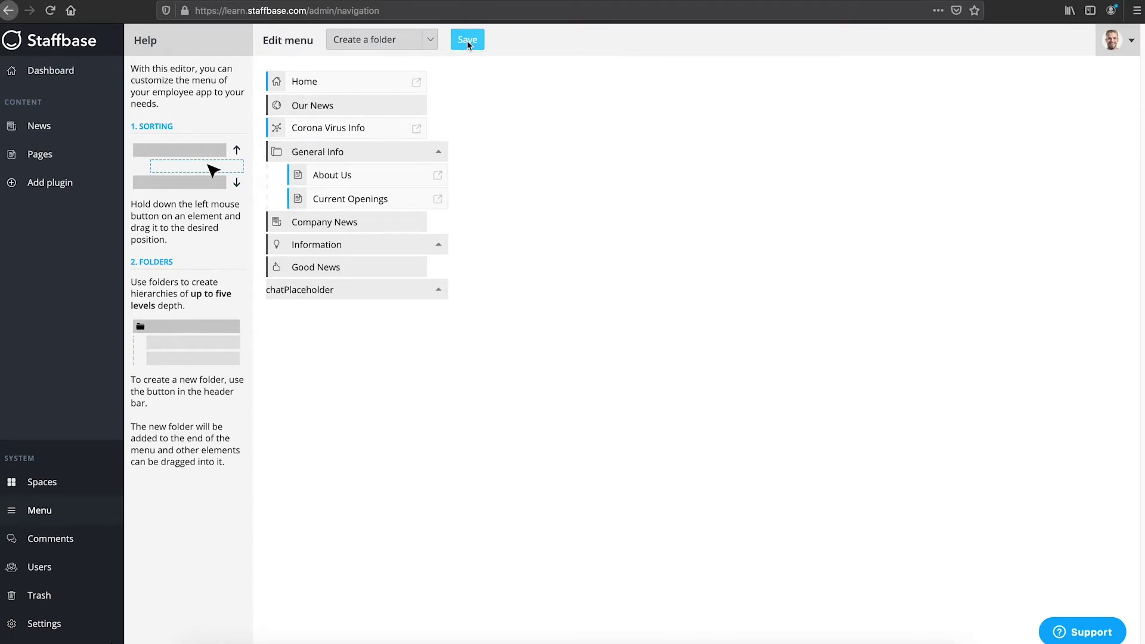
pyautogui.moveTo(352, 267)
# Switch Test Channel Article's news page from Our News to Good News, save, and publish it.
pyautogui.click(48, 124)
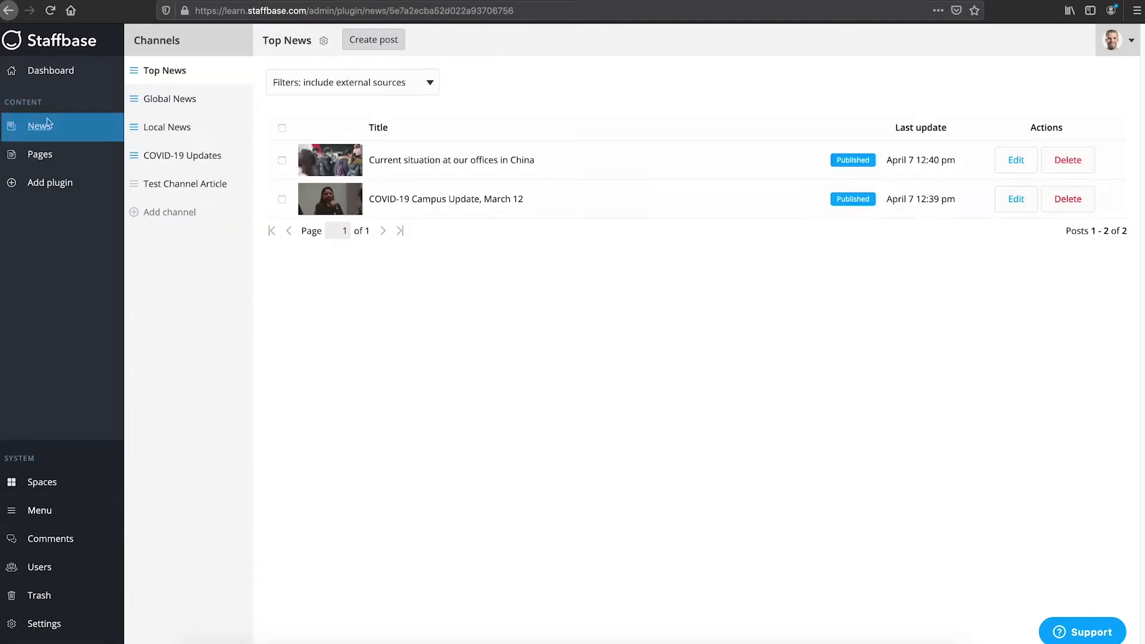
pyautogui.click(183, 186)
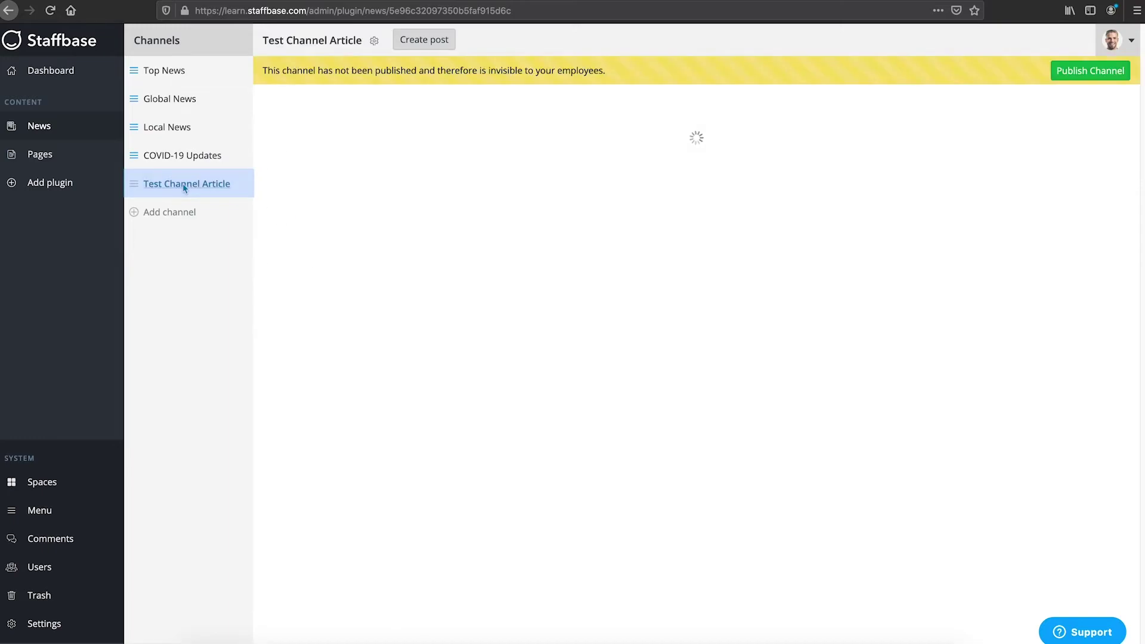
pyautogui.click(374, 40)
pyautogui.scroll(-10, 457, 507)
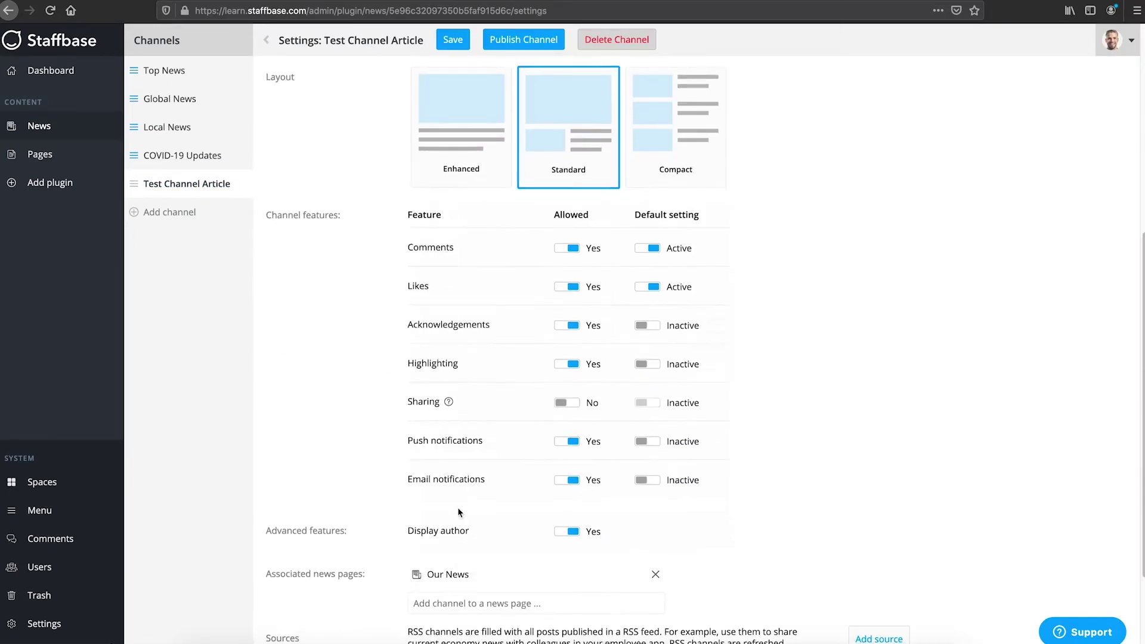
pyautogui.click(655, 441)
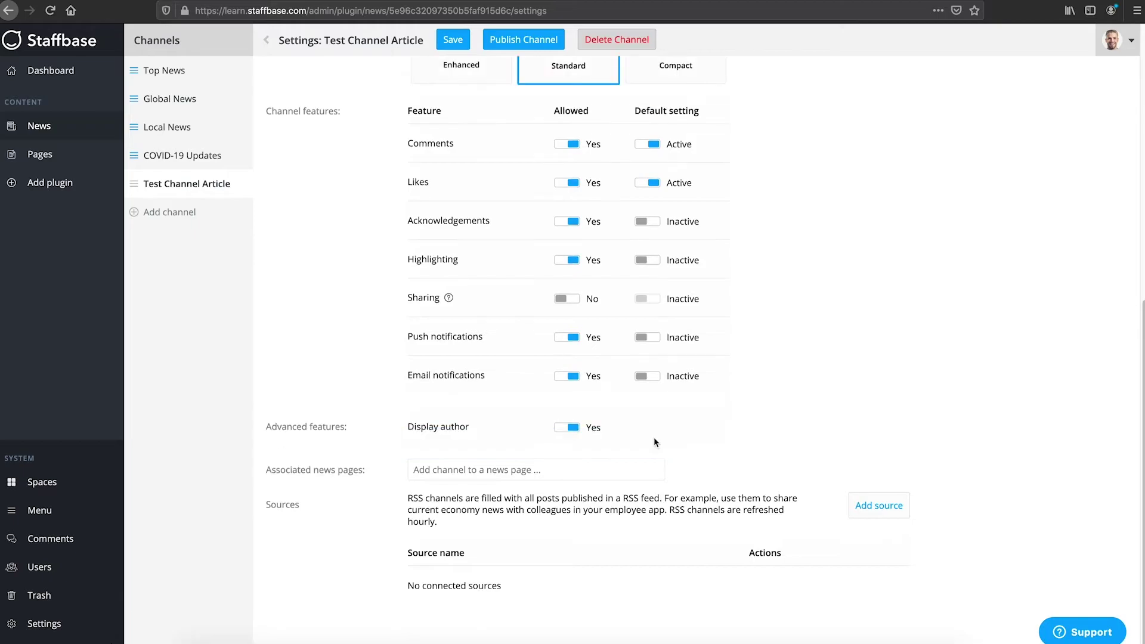
pyautogui.click(603, 470)
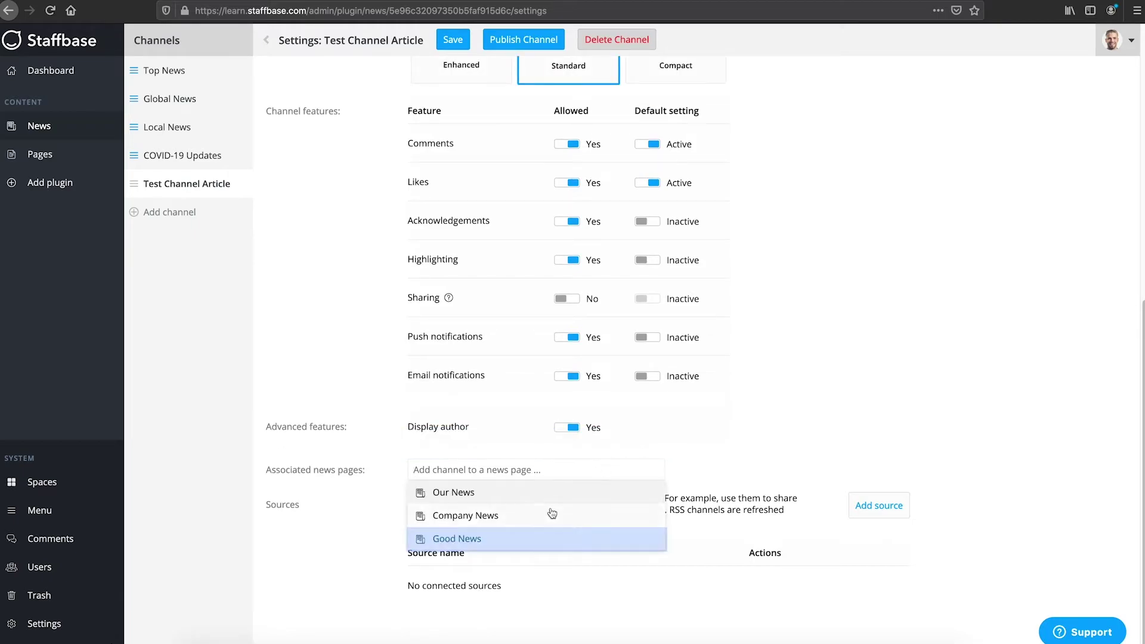
pyautogui.click(517, 540)
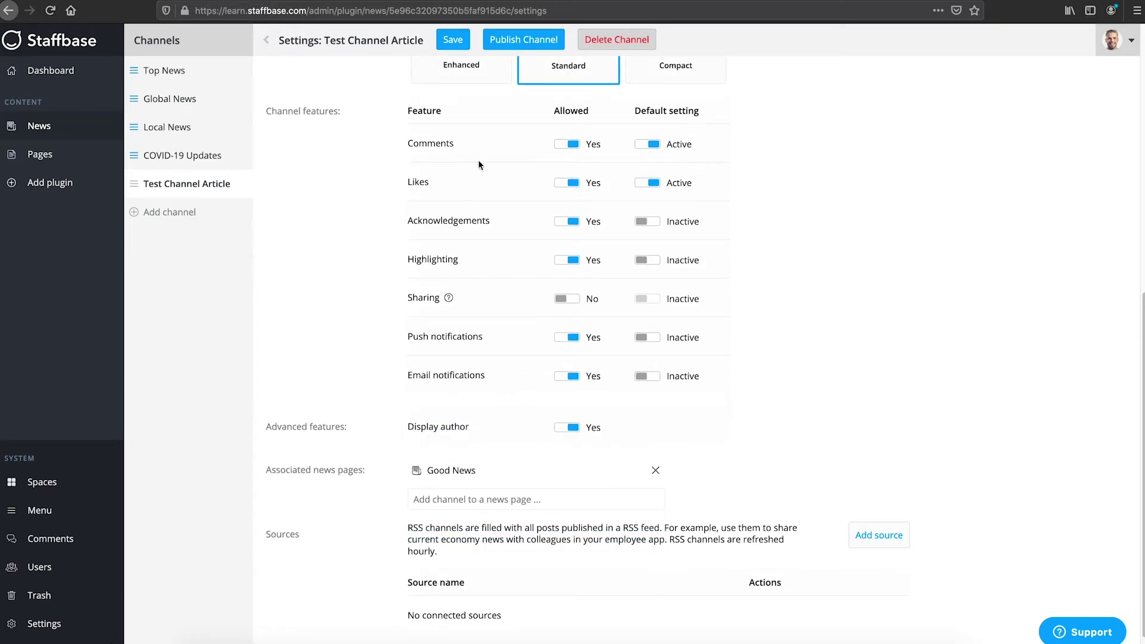
pyautogui.click(464, 42)
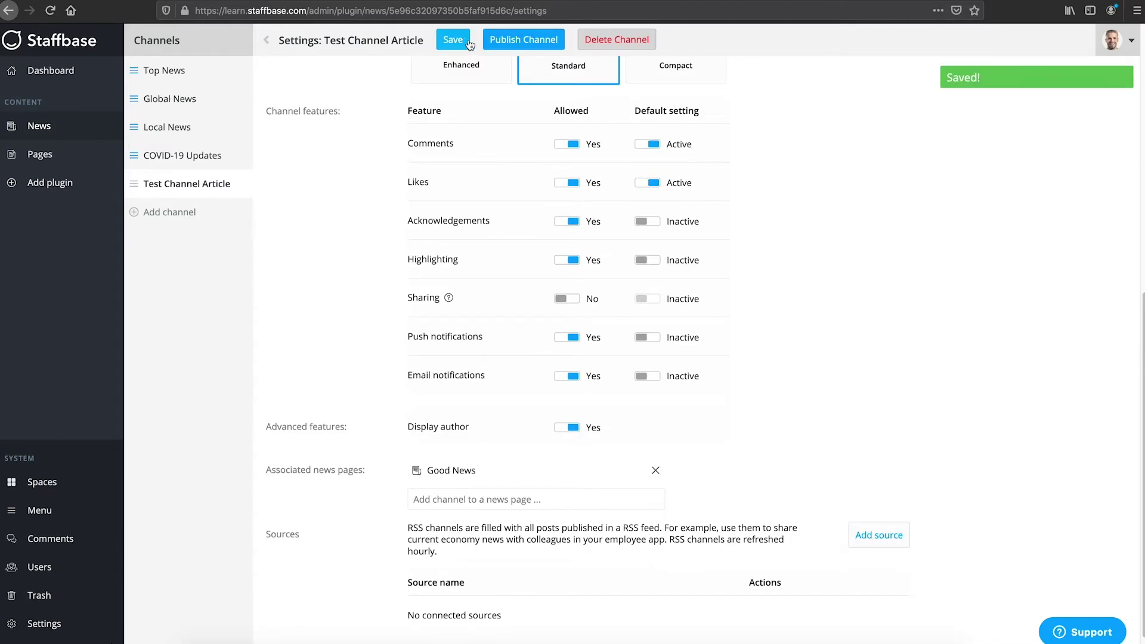
pyautogui.click(522, 41)
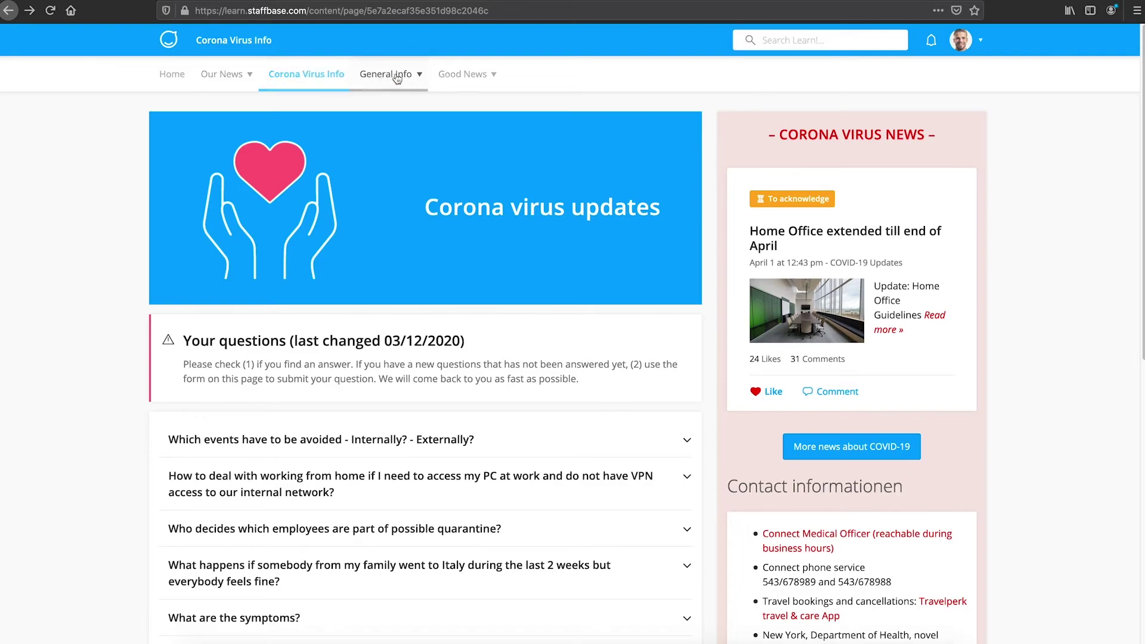
# Open Test Channel Article from the Good News menu in the employee app.
pyautogui.moveTo(465, 76)
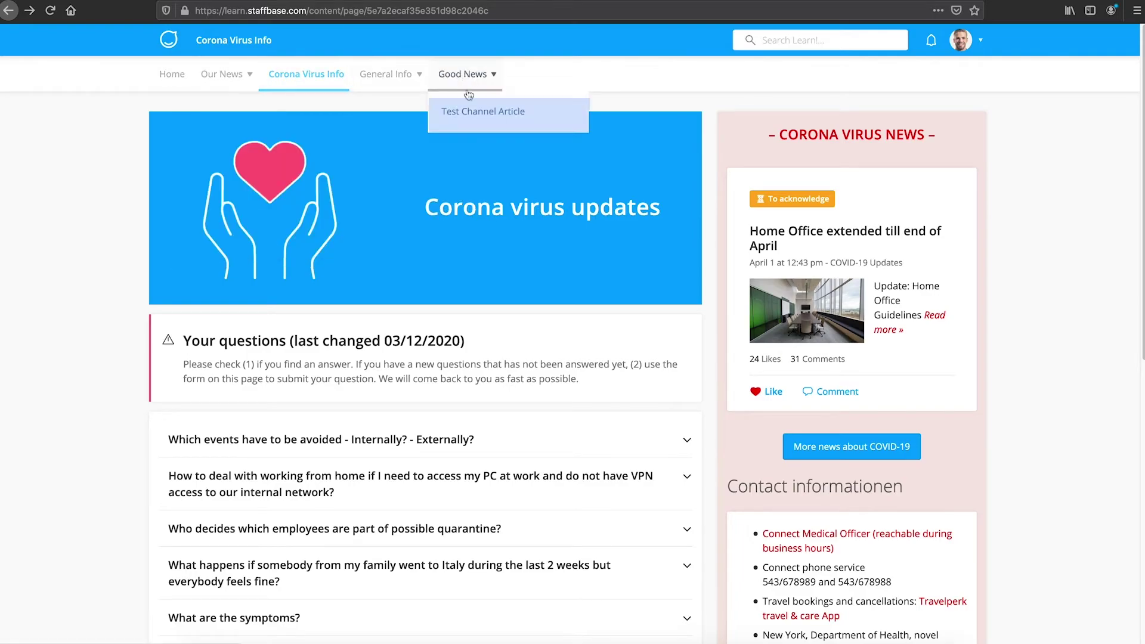
pyautogui.click(472, 112)
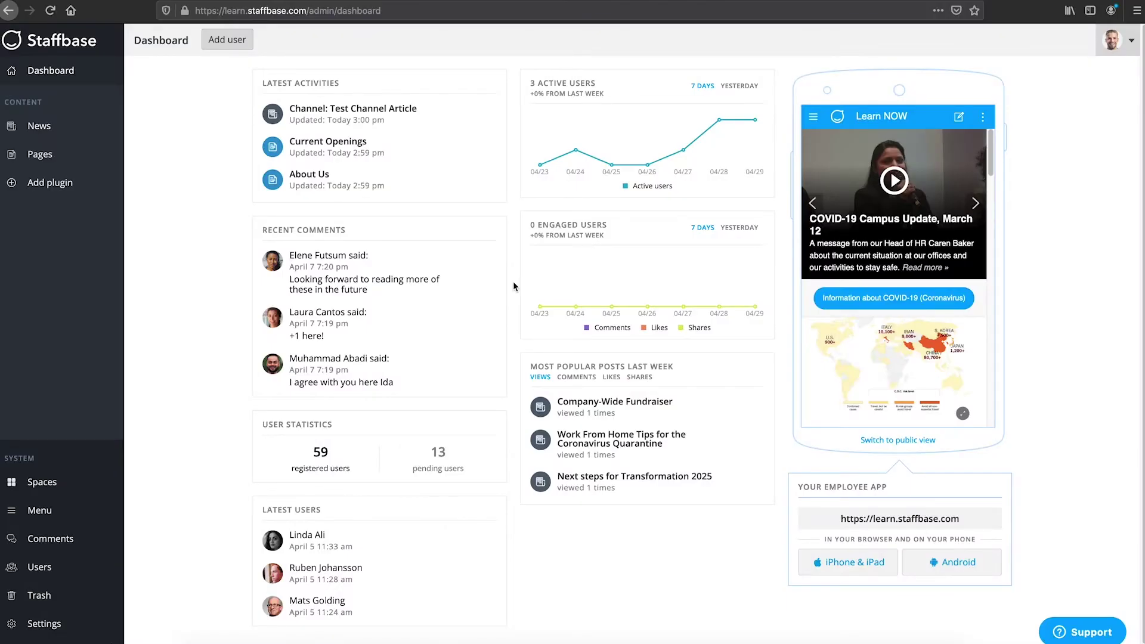
# Browse the 97 moderated comments, then open the Registered users list.
pyautogui.click(51, 539)
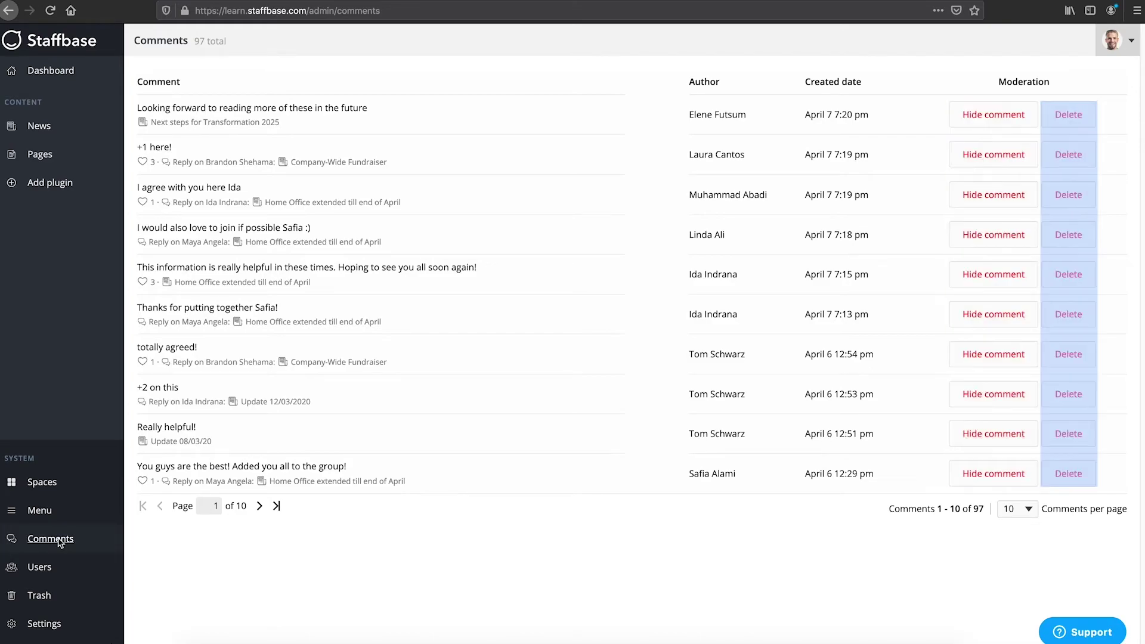
pyautogui.click(54, 565)
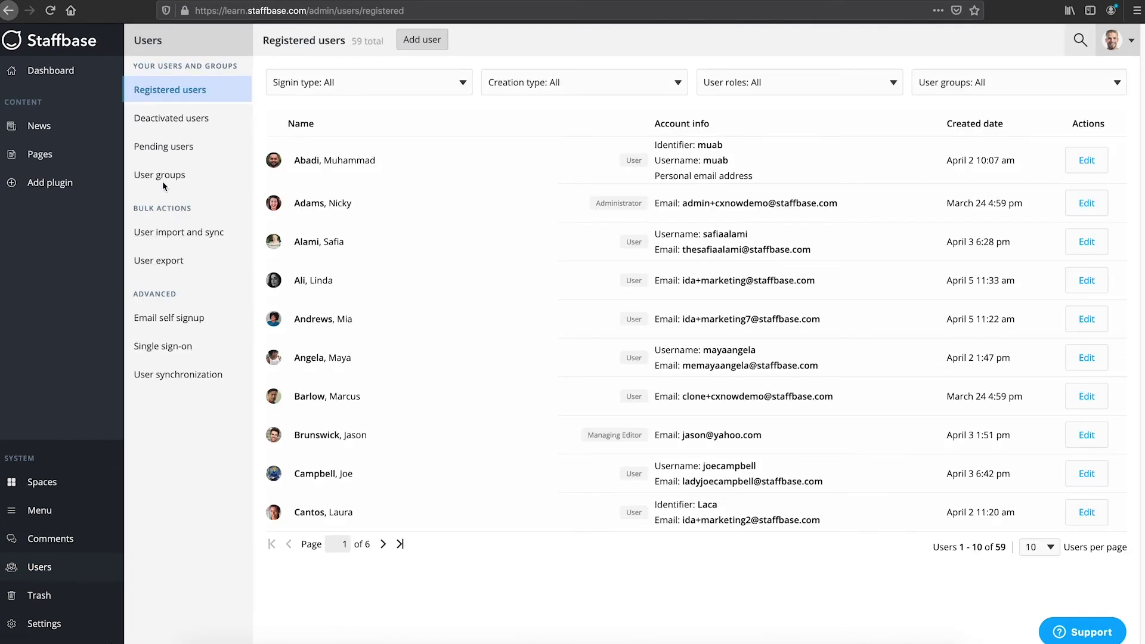
# Look over the 2 deactivated users, then open the 13 pending users.
pyautogui.click(183, 95)
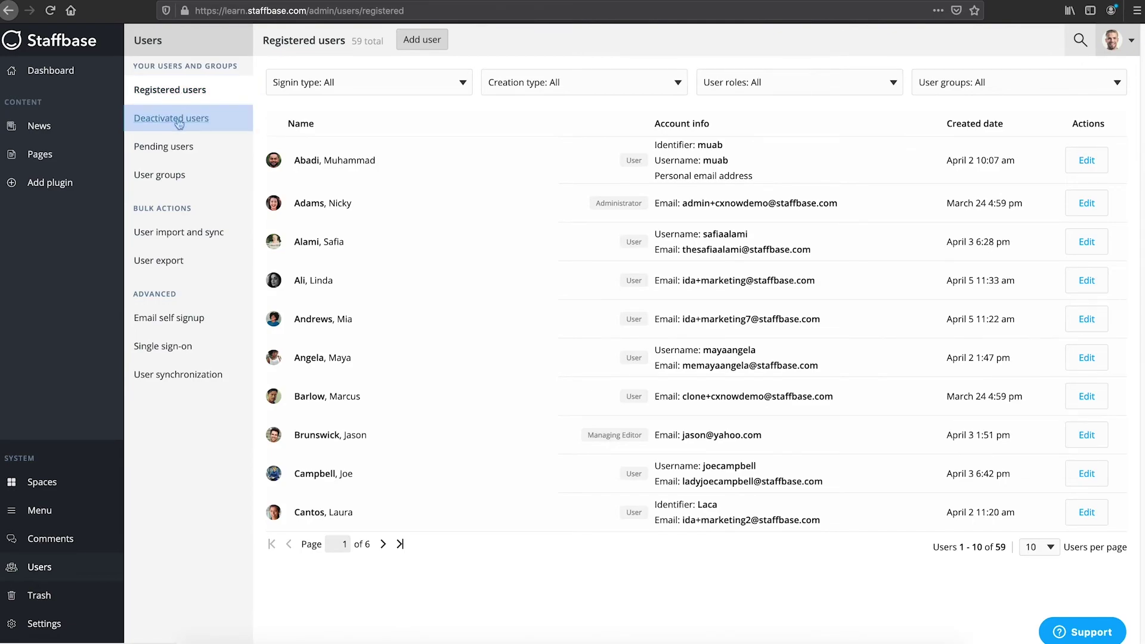
pyautogui.click(179, 121)
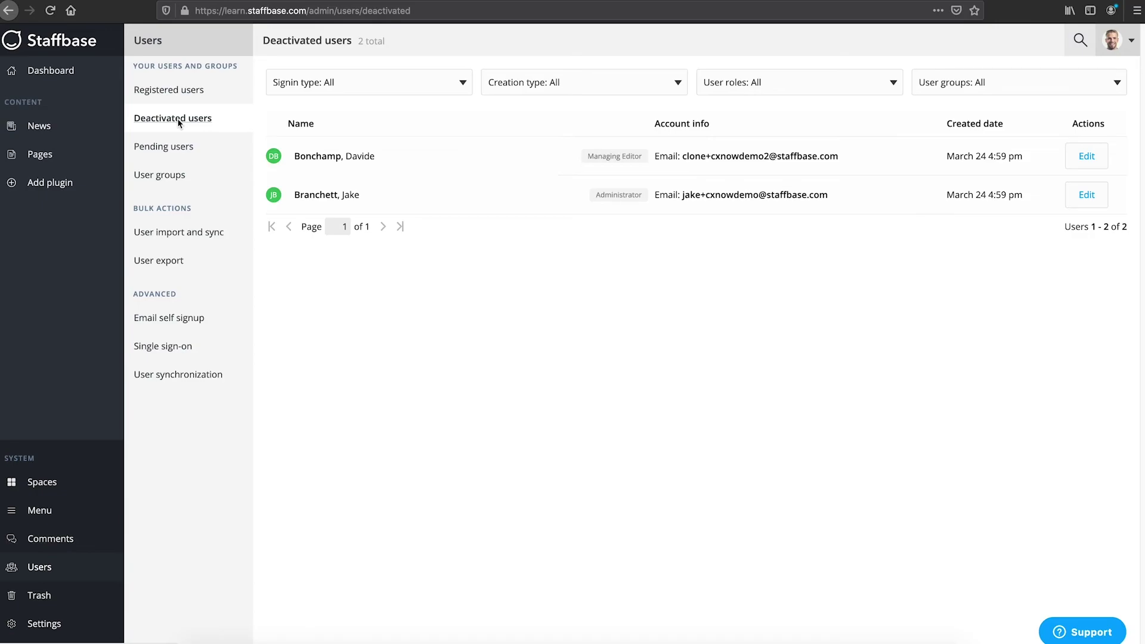
pyautogui.click(178, 147)
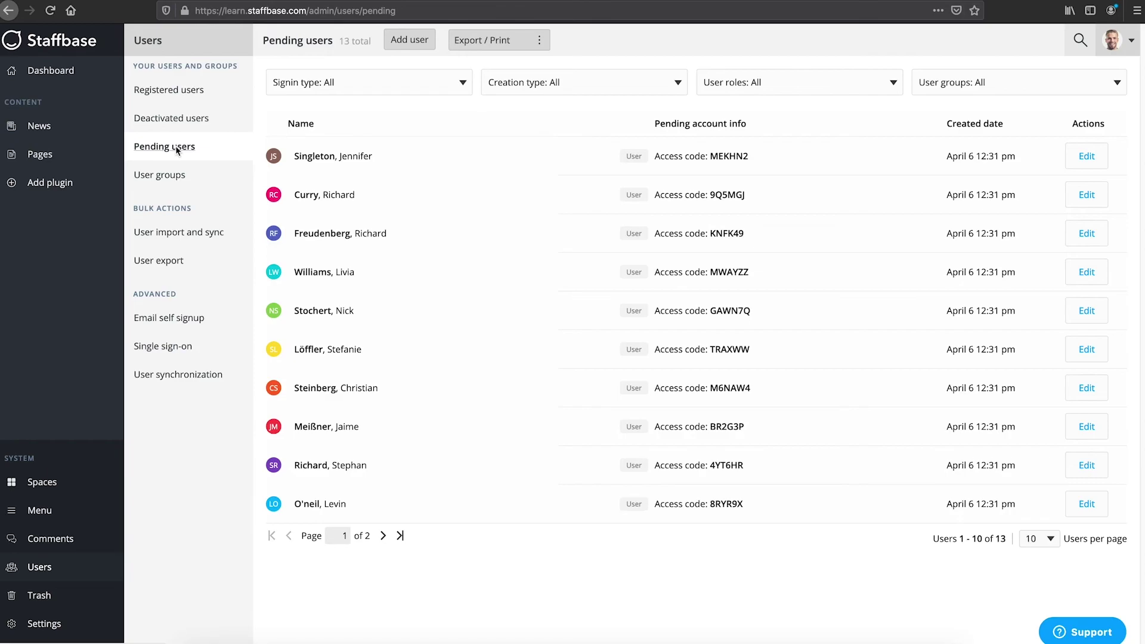
# Open the Trash and select the deleted General Info folder among its 20 deleted items.
pyautogui.click(36, 606)
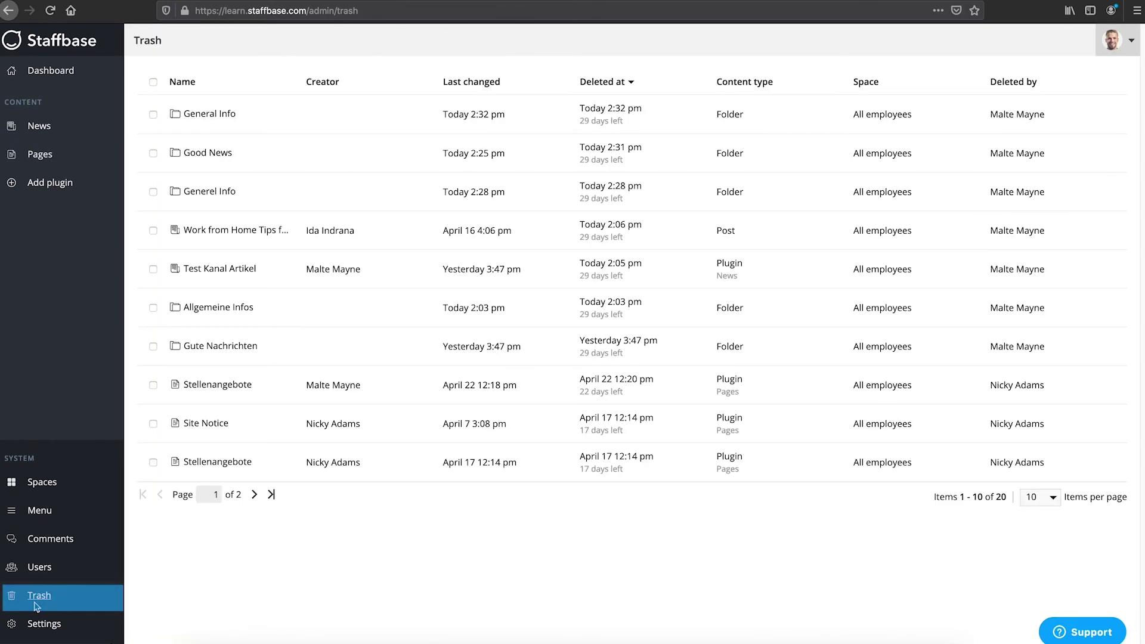
pyautogui.click(153, 114)
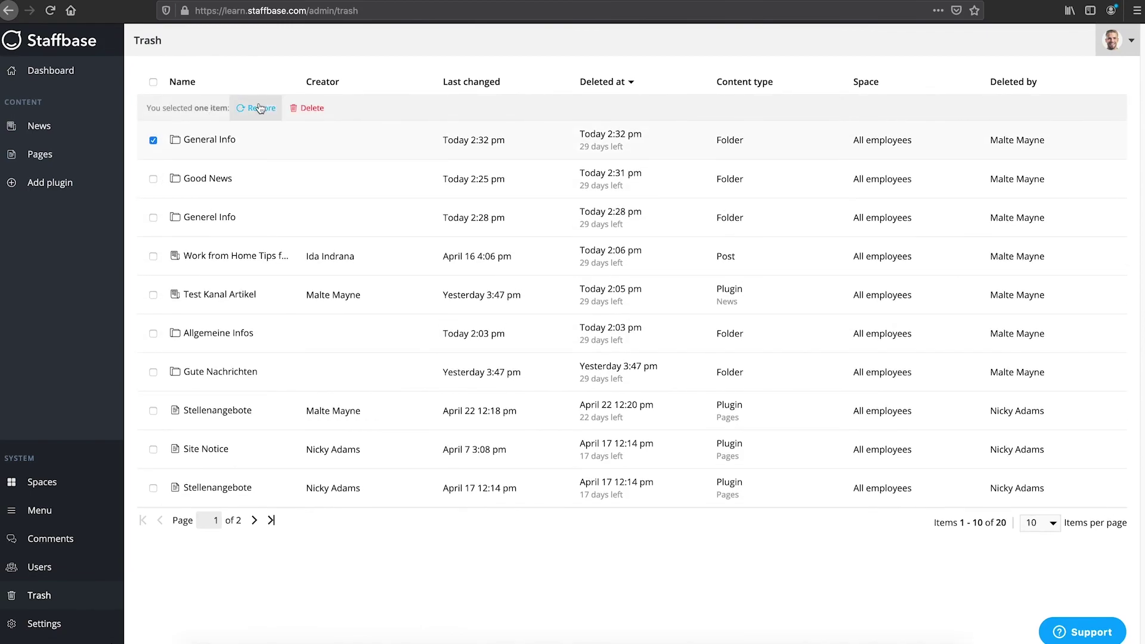